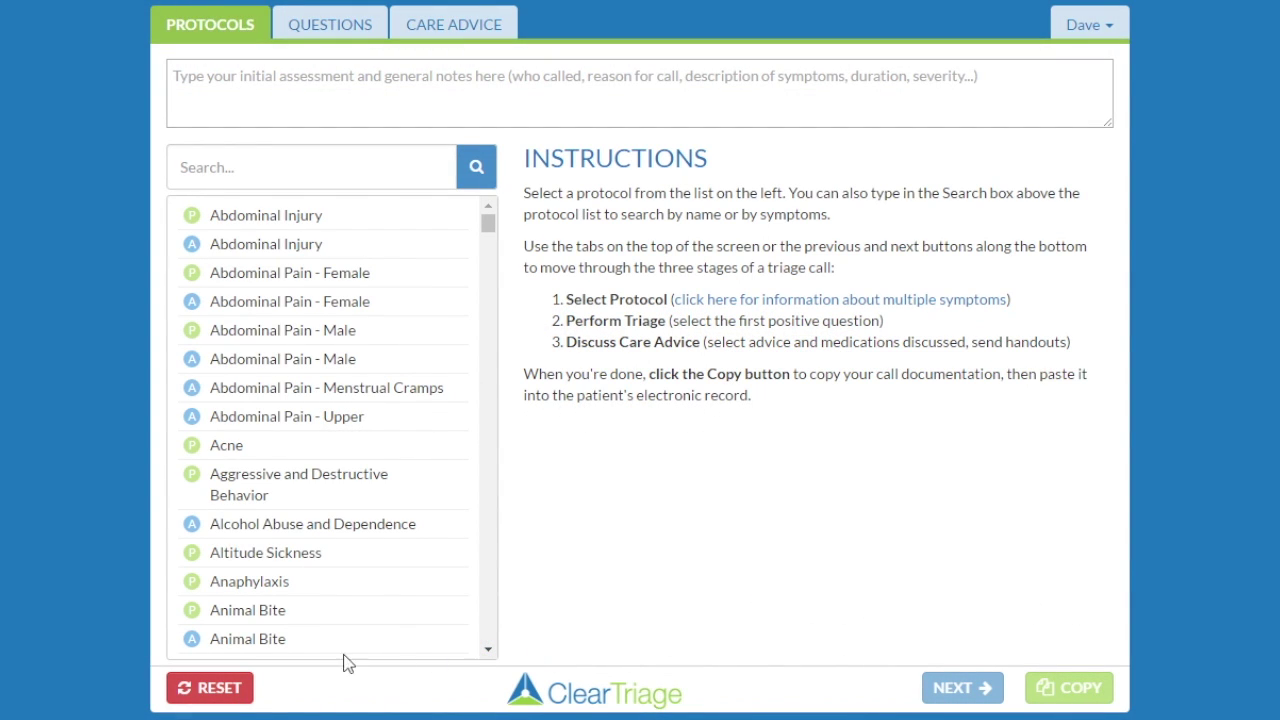
# Open the adult Animal Bite (A) protocol from the protocol list.
pyautogui.click(238, 634)
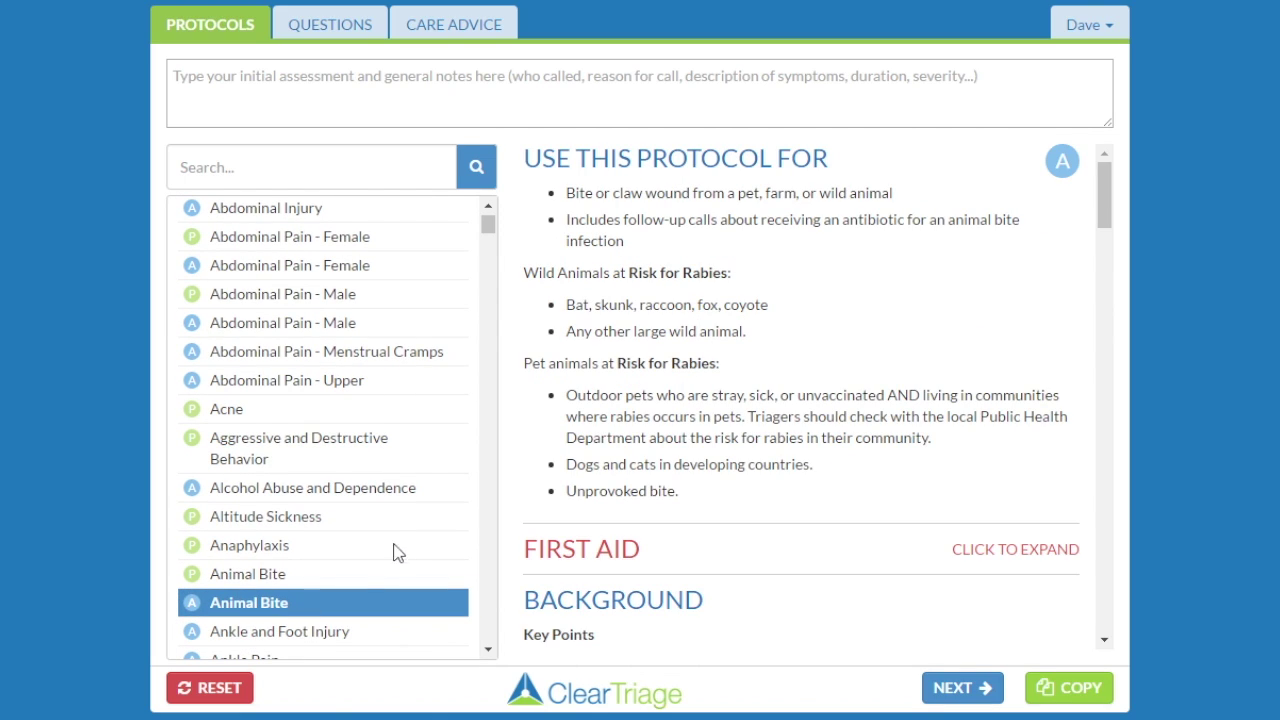
# Attach the sticky note 'Report ALL animal bites to the County Public Health Commission' and save it.
pyautogui.click(1084, 26)
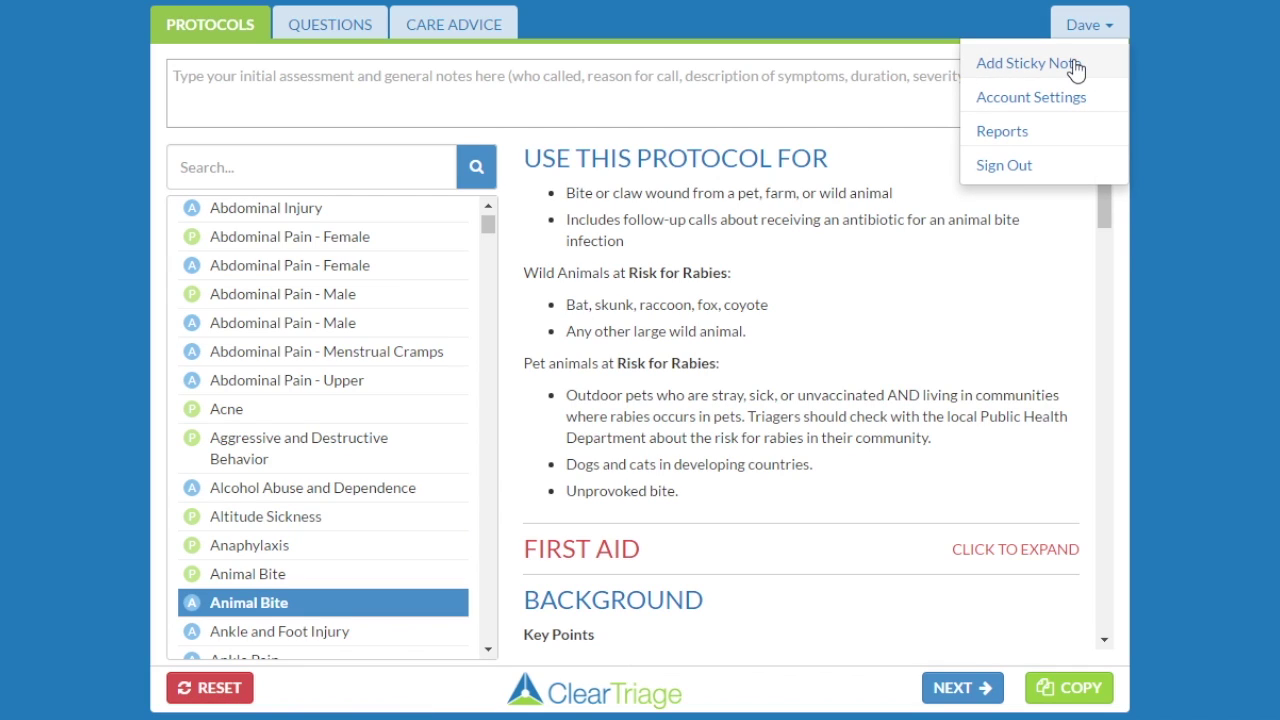
pyautogui.click(1075, 64)
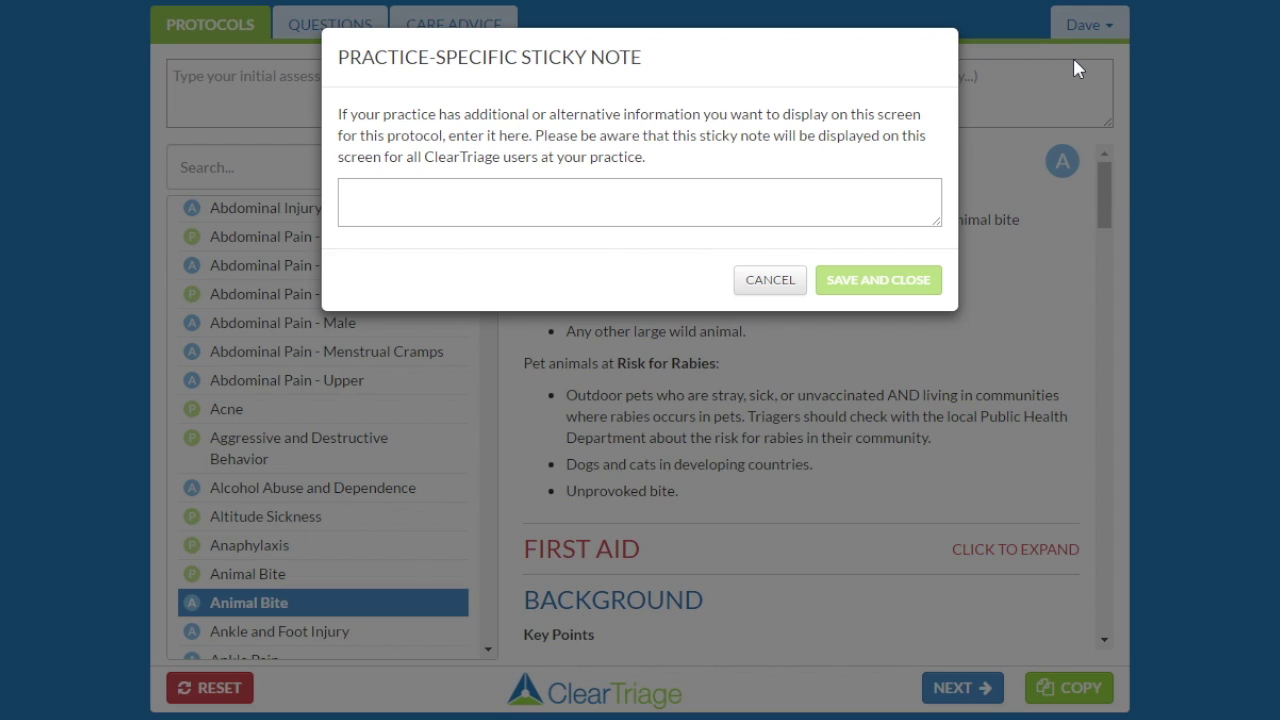
pyautogui.click(544, 200)
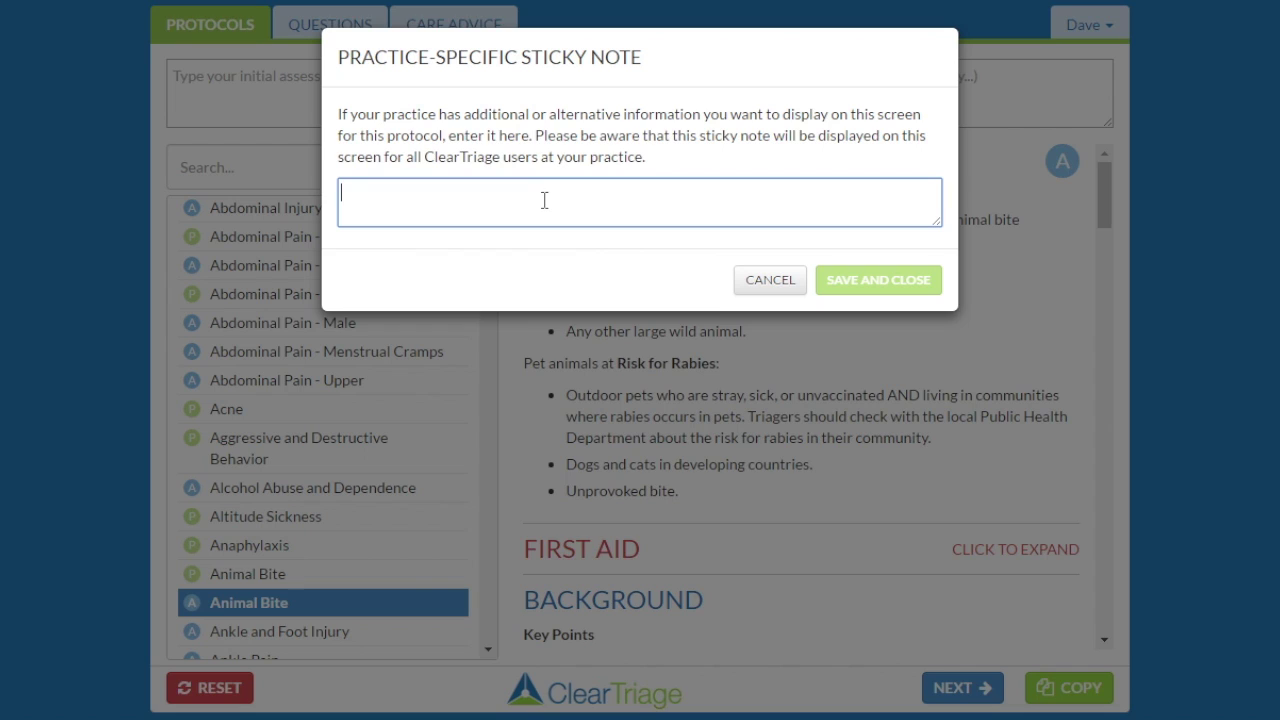
pyautogui.write('Report ALL animal')
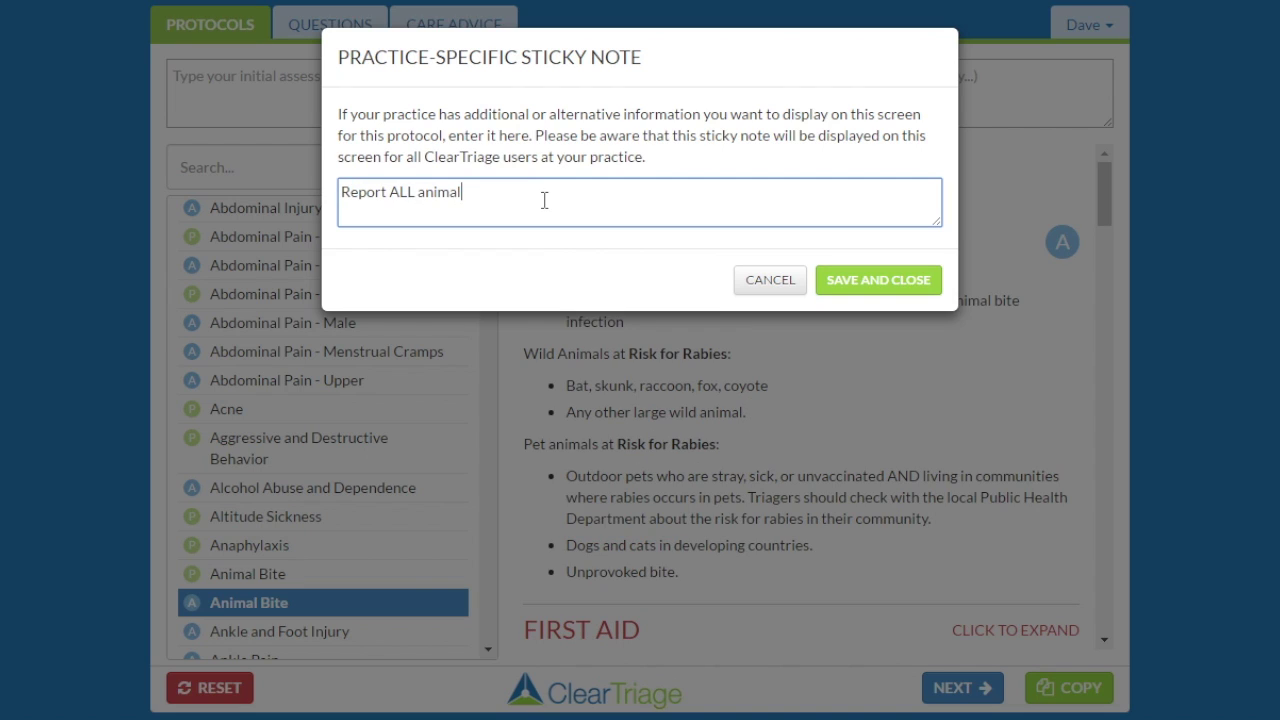
pyautogui.write(' bites to the County Publ')
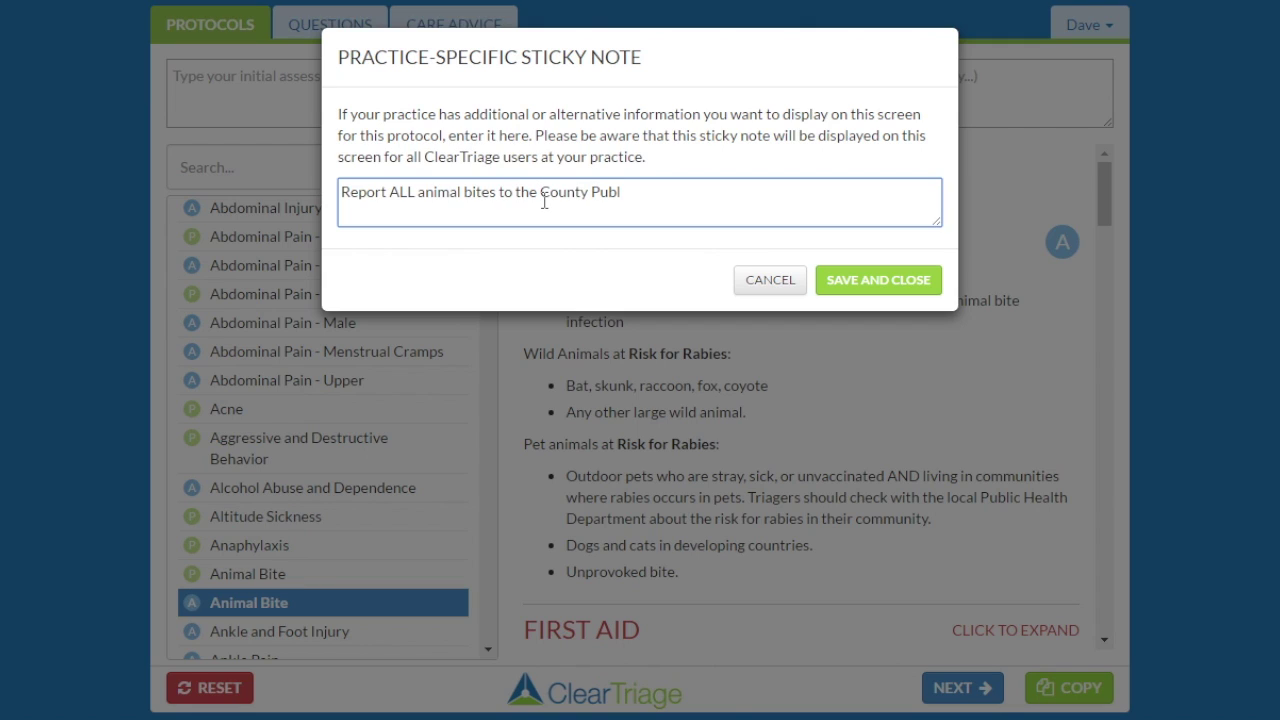
pyautogui.write('ic Health Commission')
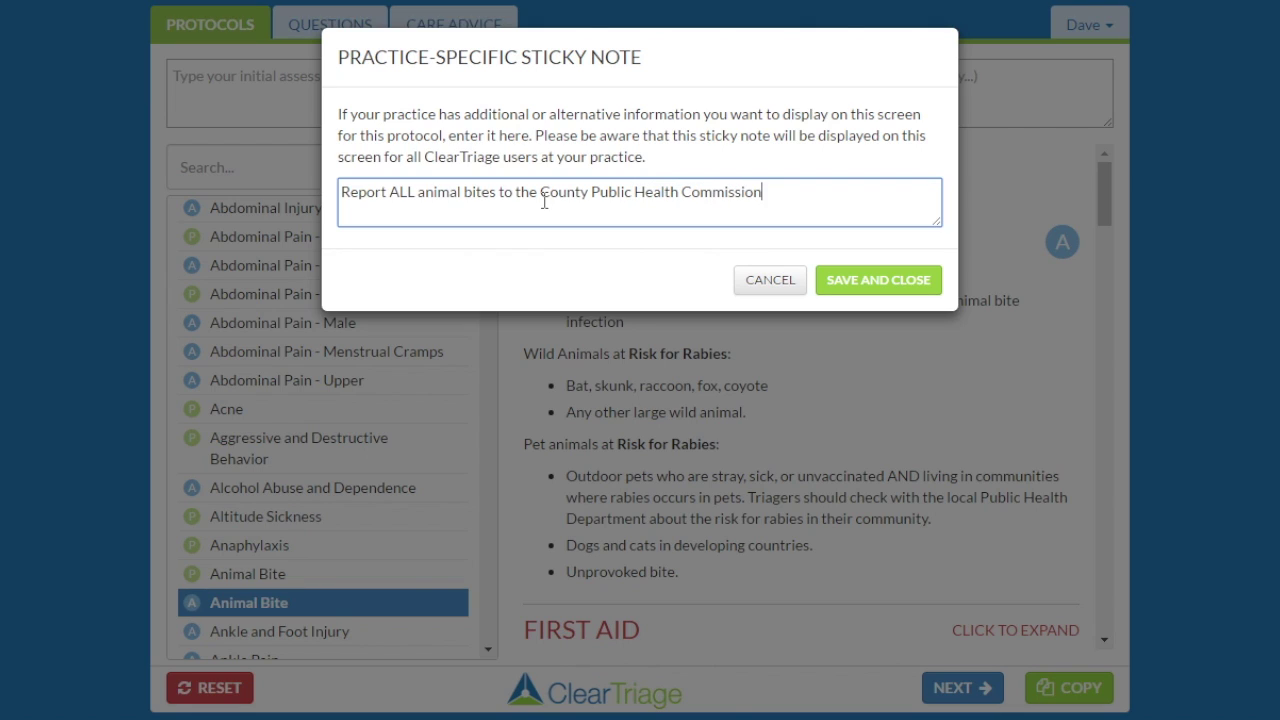
pyautogui.click(850, 284)
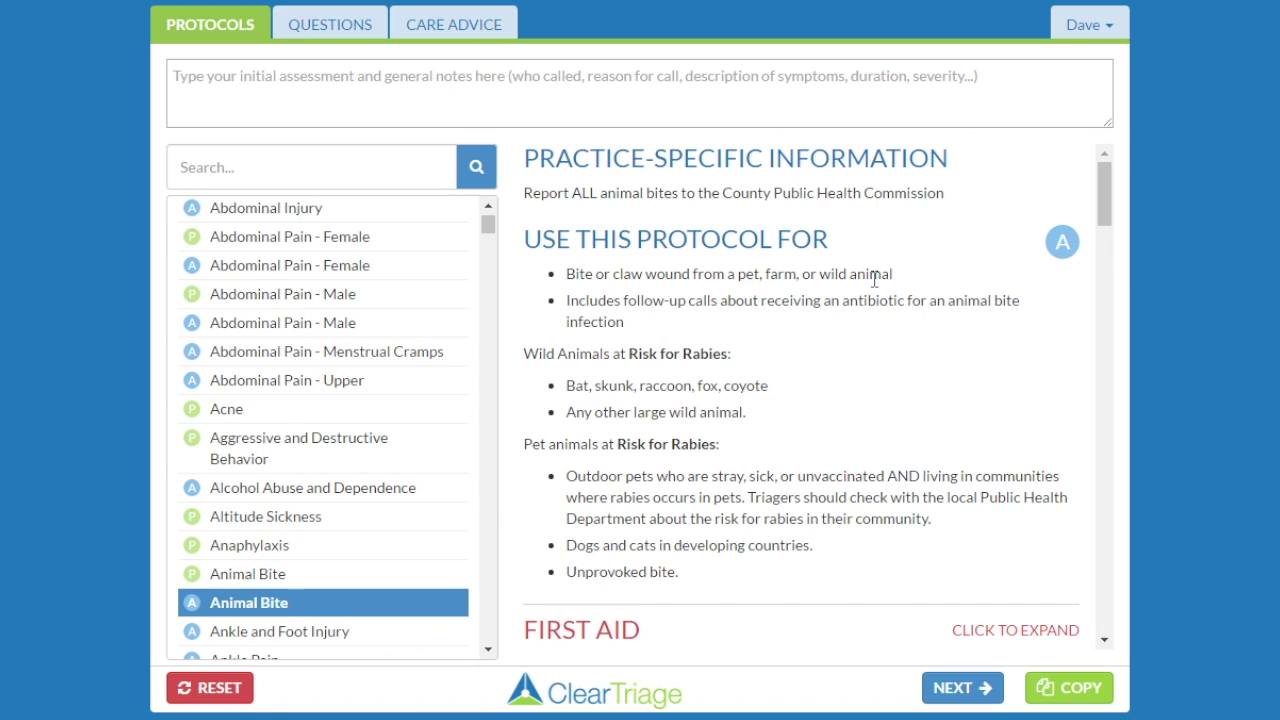
# View Acne and Animal Bite, then search 'chic' and open Chickenpox - Diagnosed or Suspected.
pyautogui.click(257, 412)
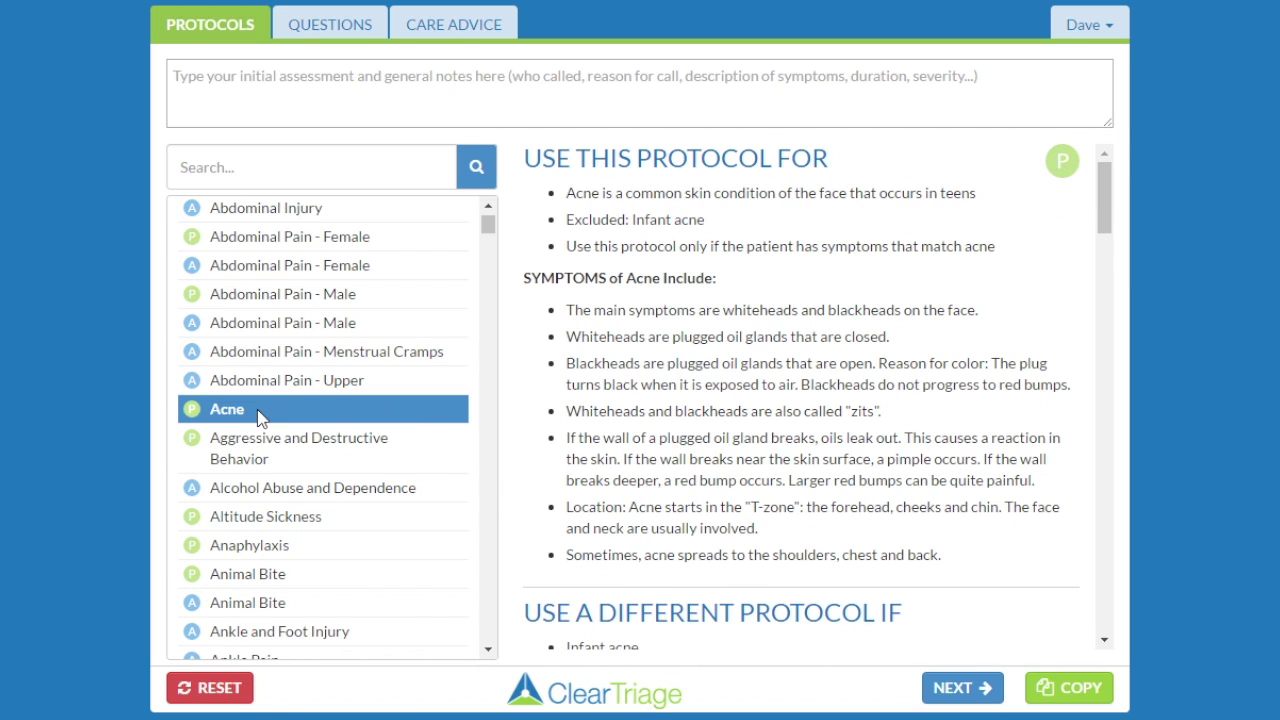
pyautogui.click(285, 605)
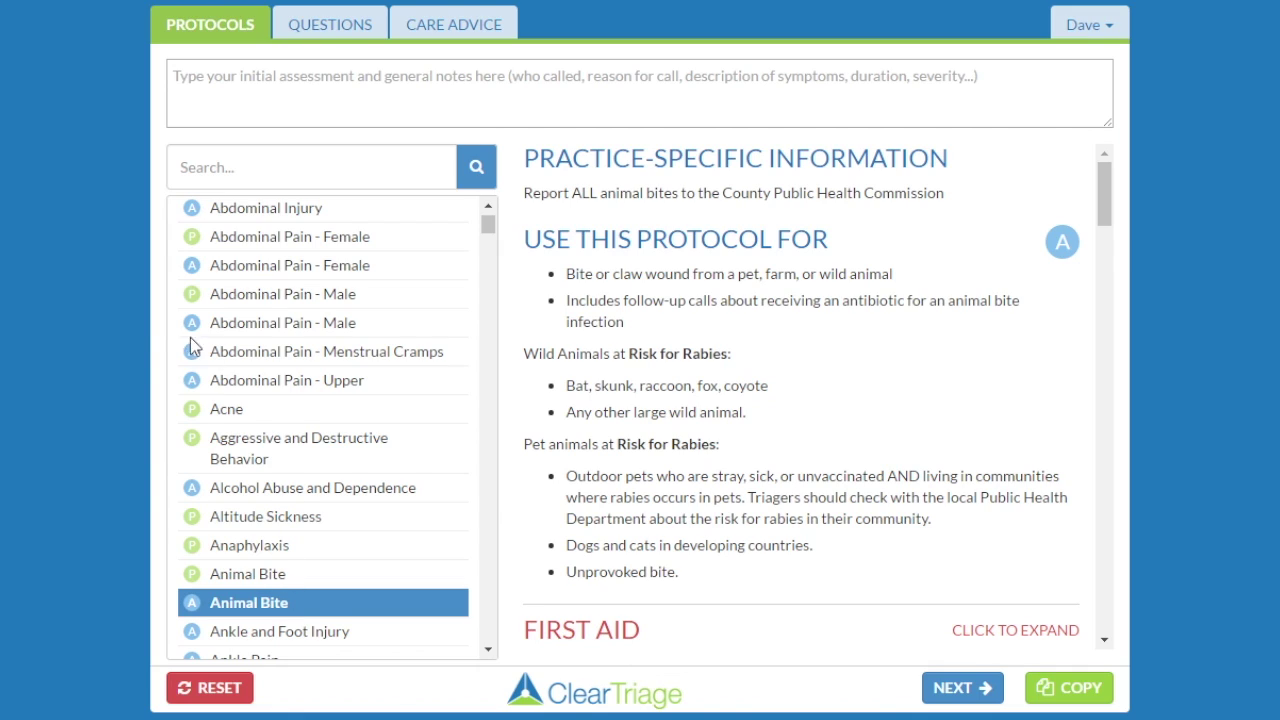
pyautogui.click(291, 167)
pyautogui.write('chic')
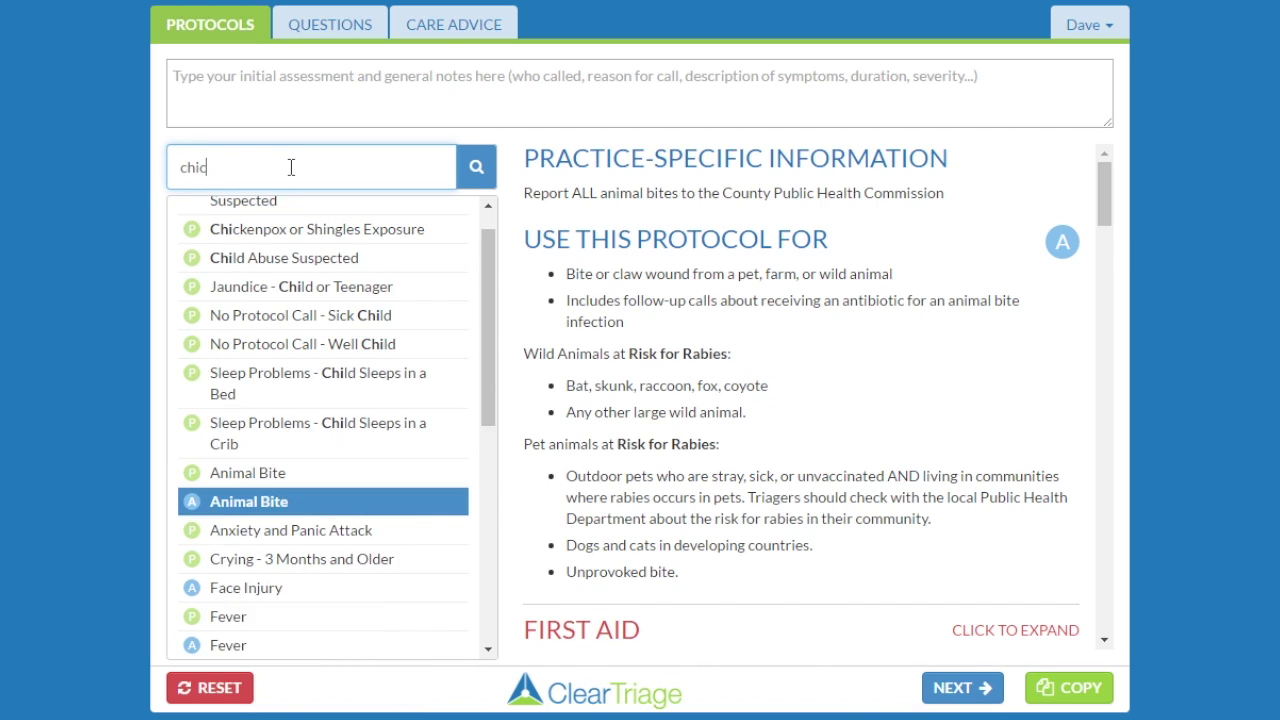
pyautogui.click(307, 218)
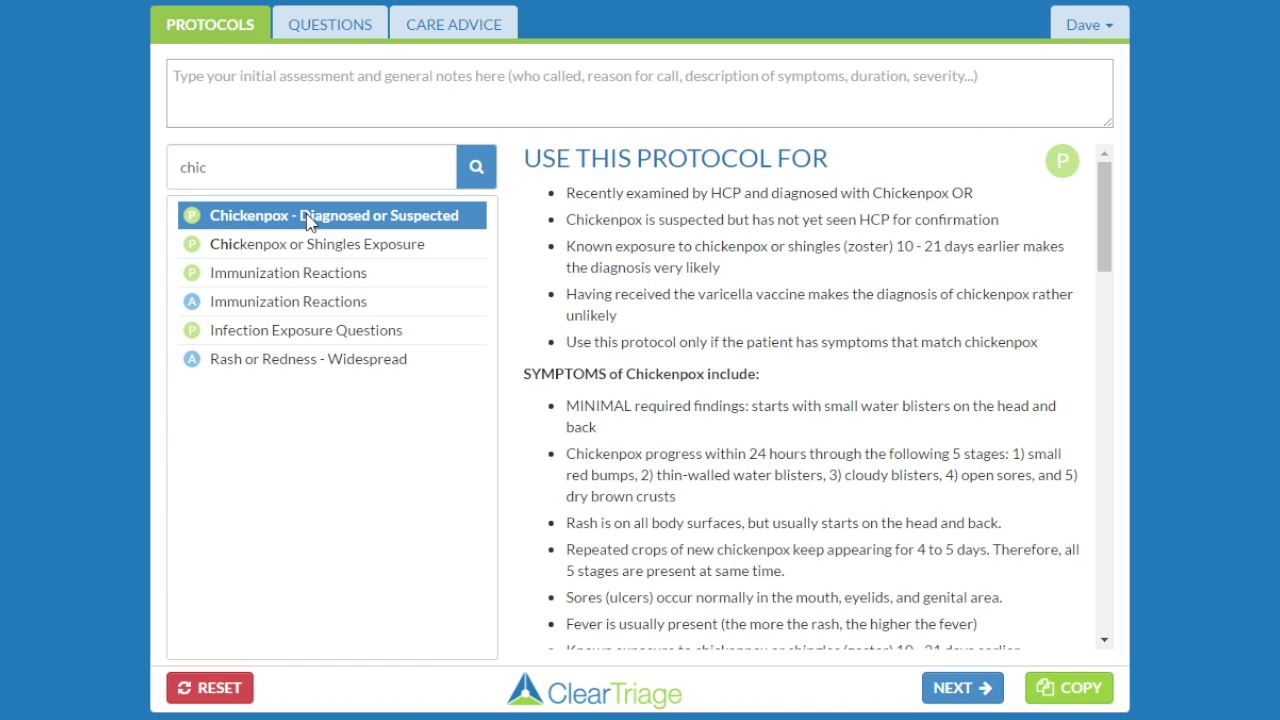
# On the Chickenpox questions, save the note 'All children with suspected chickenpox should come in the side door'.
pyautogui.click(326, 28)
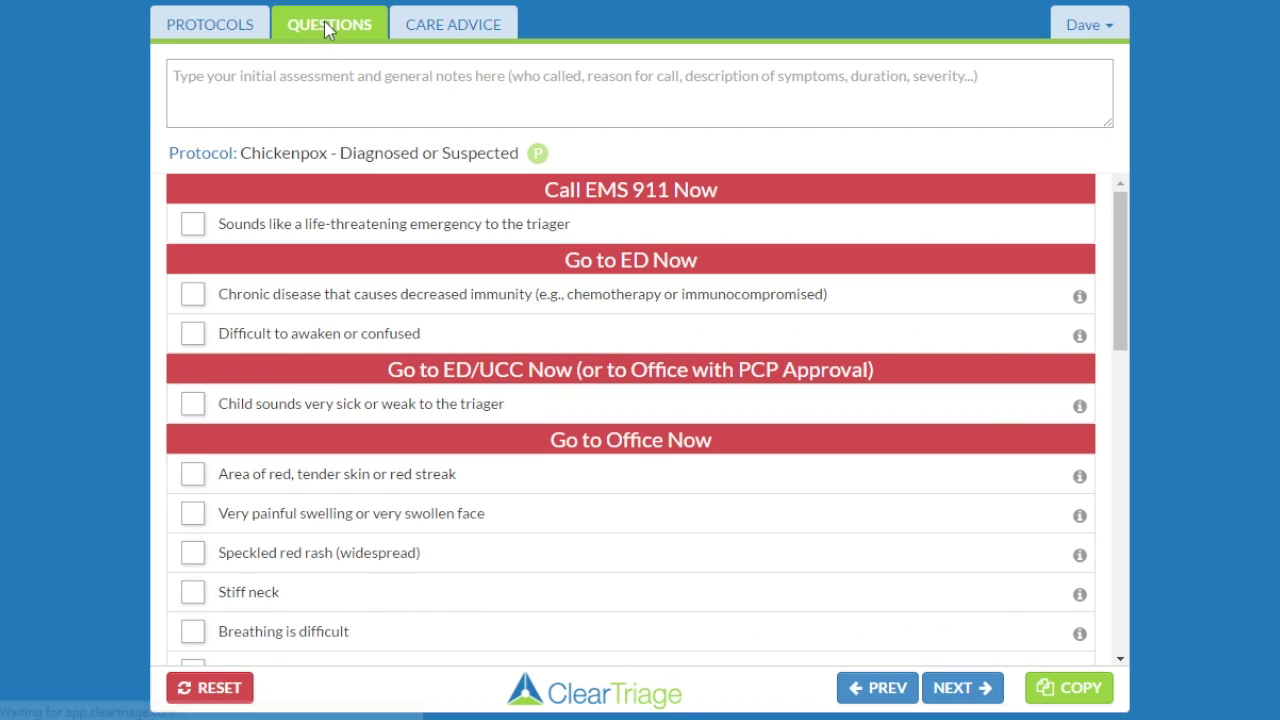
pyautogui.click(1083, 24)
pyautogui.click(1073, 66)
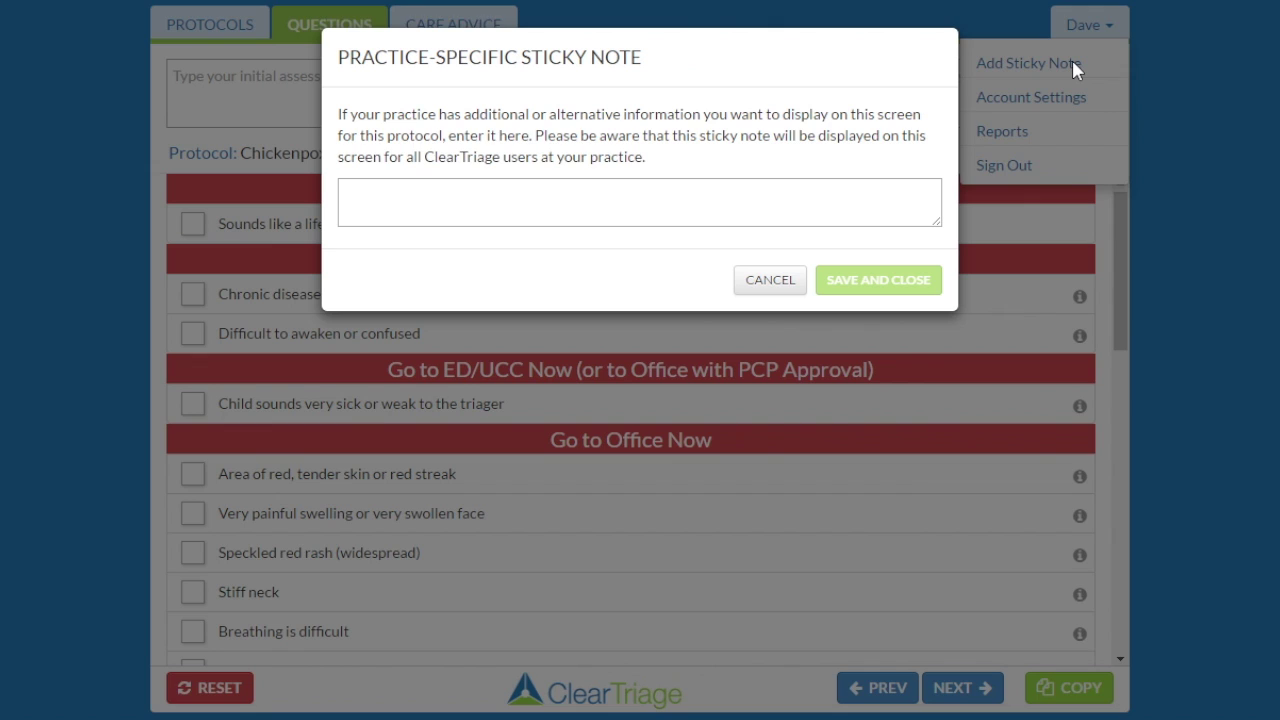
pyautogui.click(636, 204)
pyautogui.write('A')
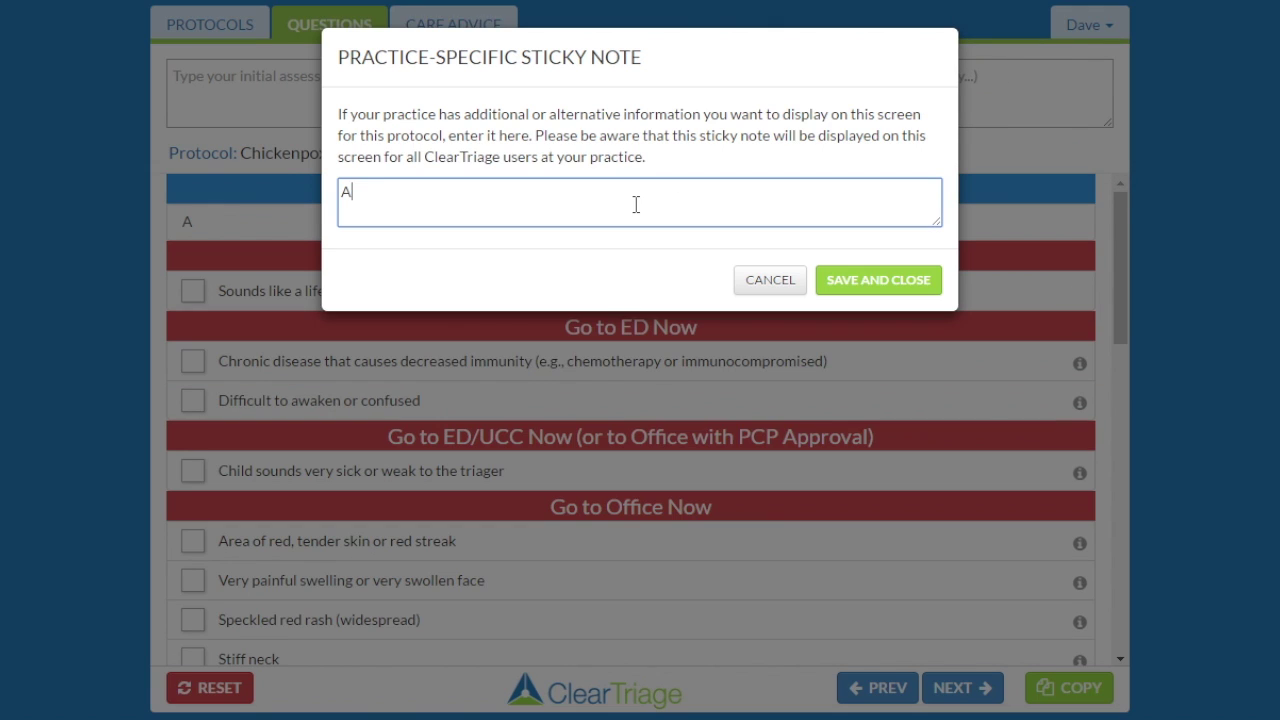
pyautogui.write('ll children ')
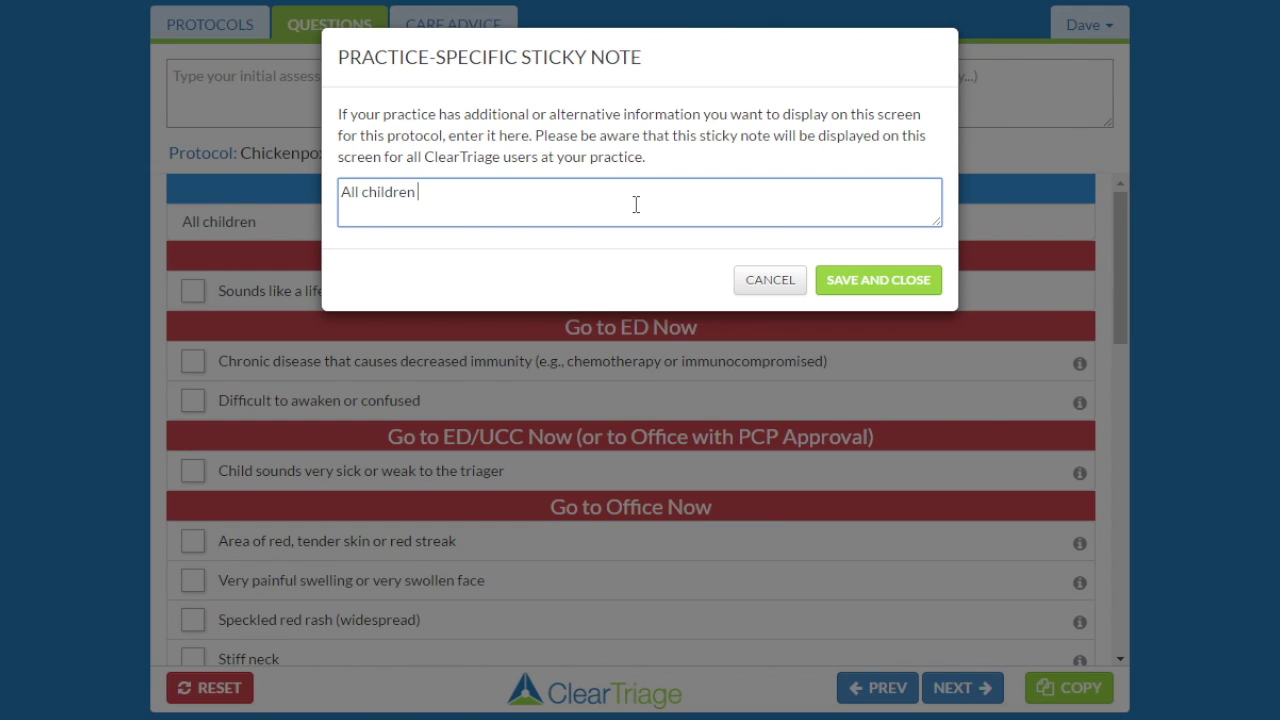
pyautogui.write('with suspe')
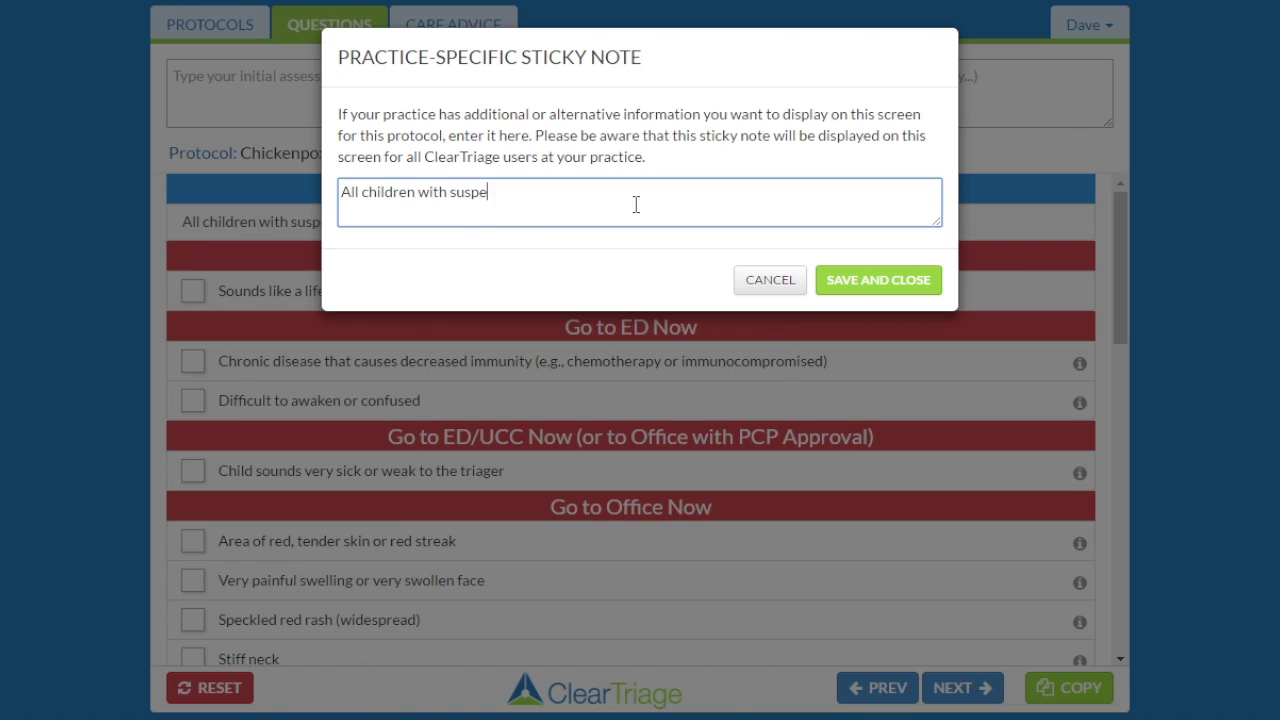
pyautogui.write('cted chickenpox should come in ')
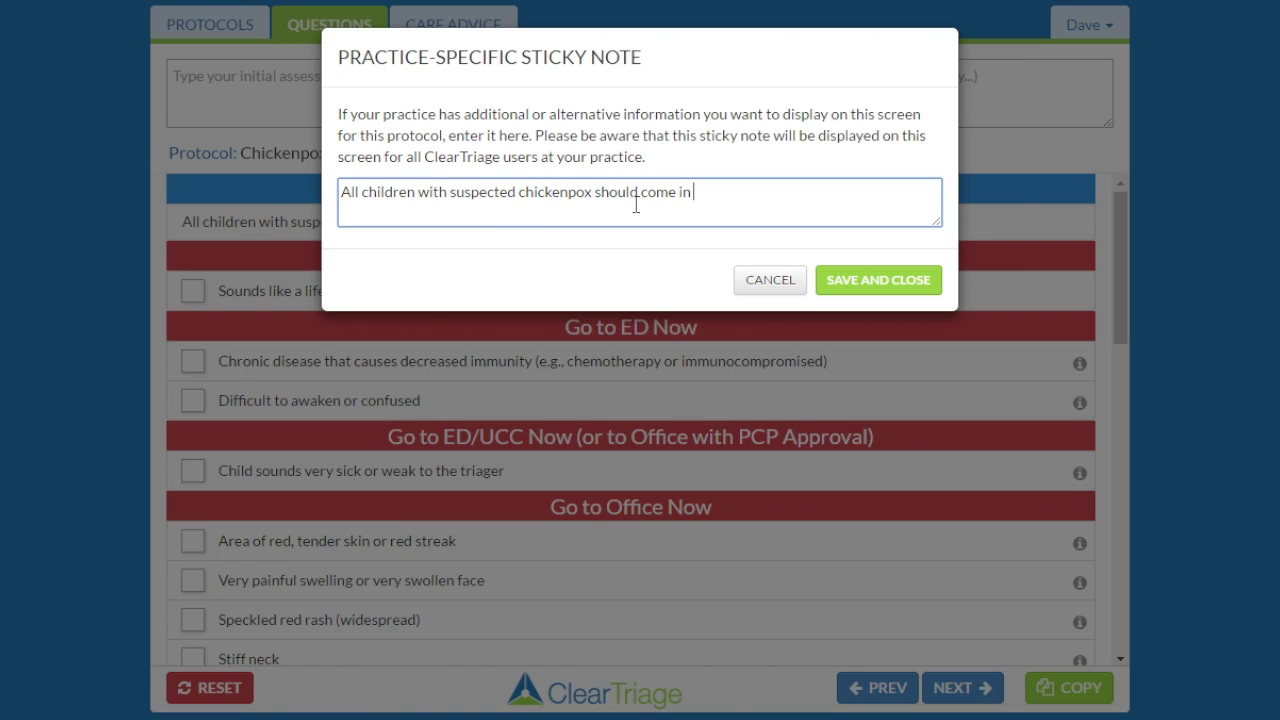
pyautogui.write('the side door')
pyautogui.click(853, 285)
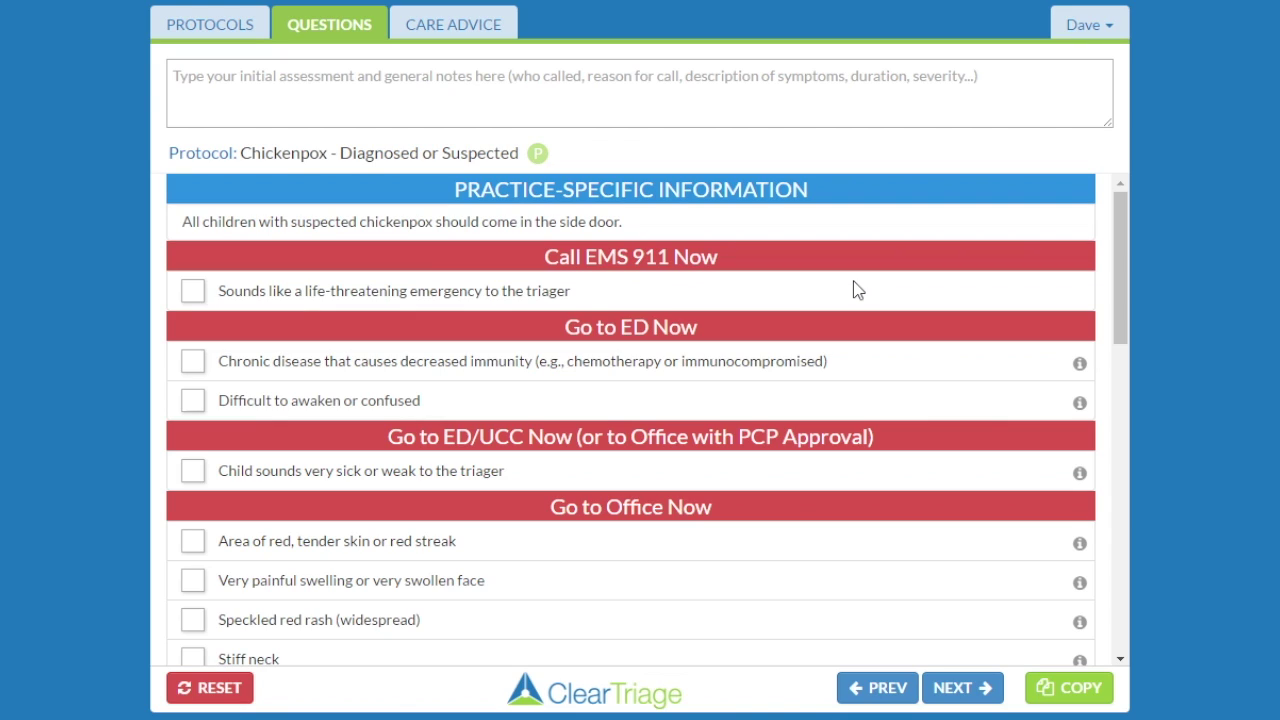
# Search 'sui', open the Suicide Concerns protocol, and show its care advice.
pyautogui.click(227, 29)
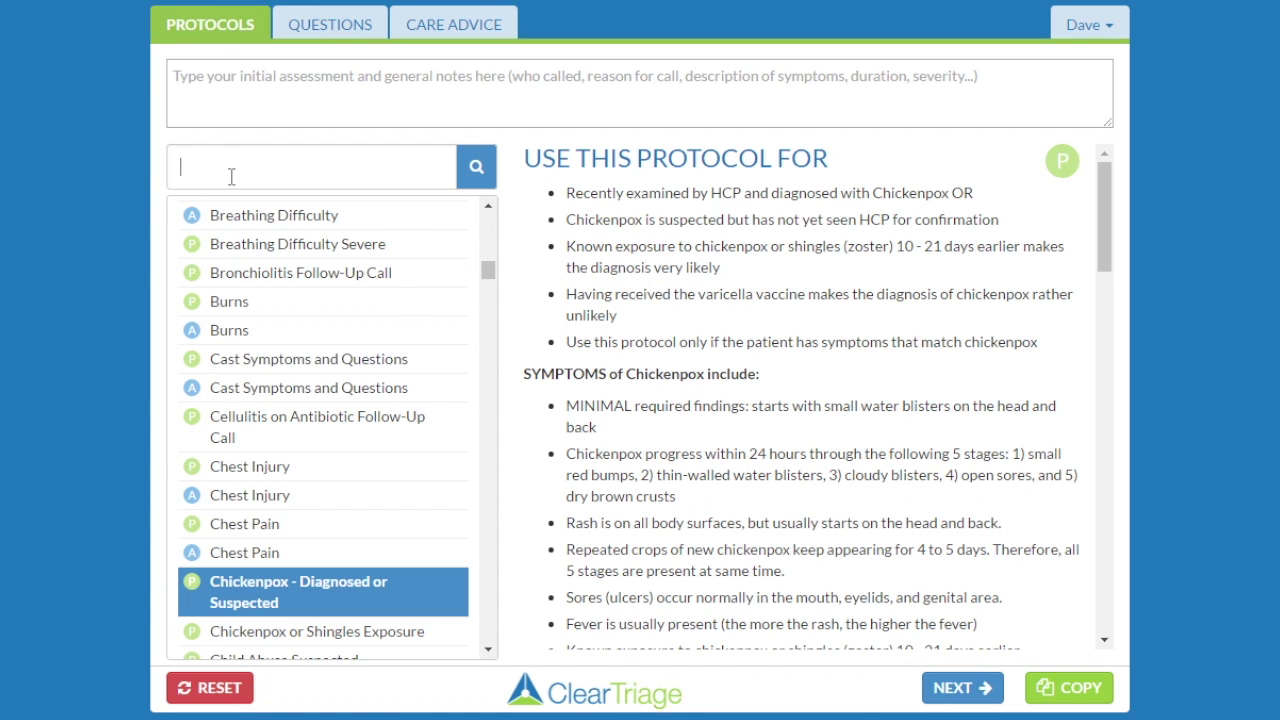
pyautogui.write('sui')
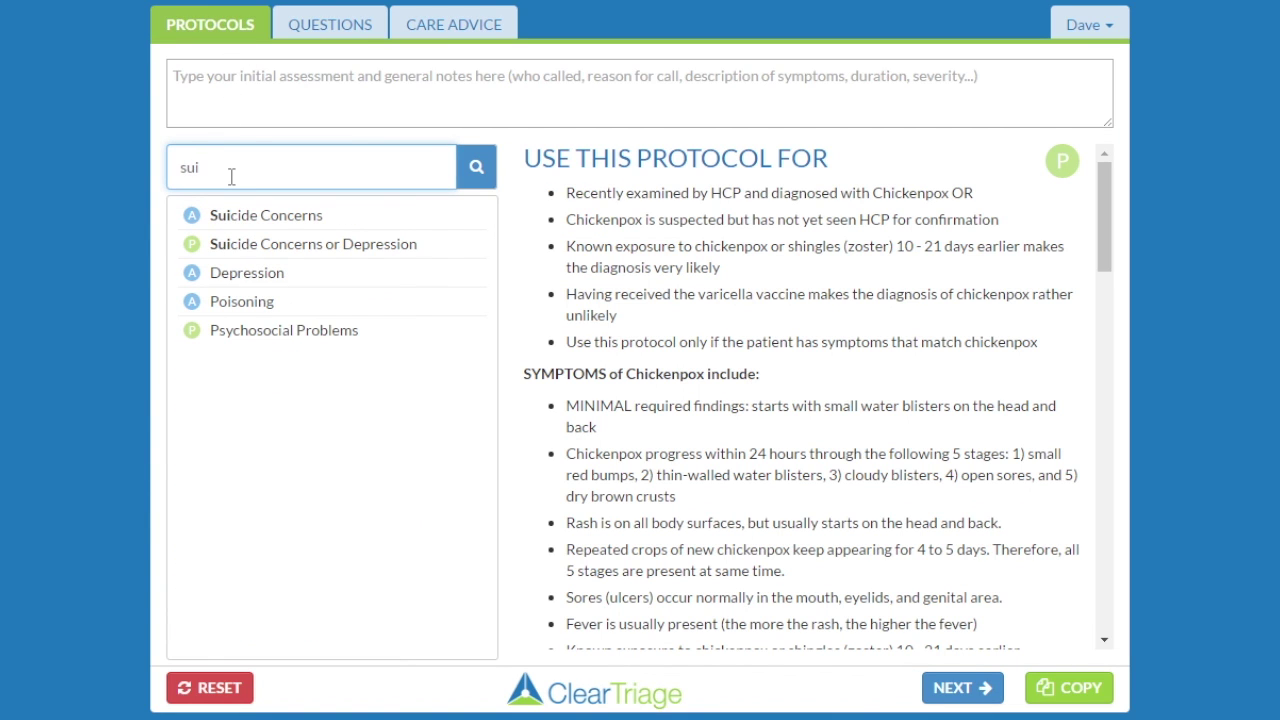
pyautogui.click(272, 219)
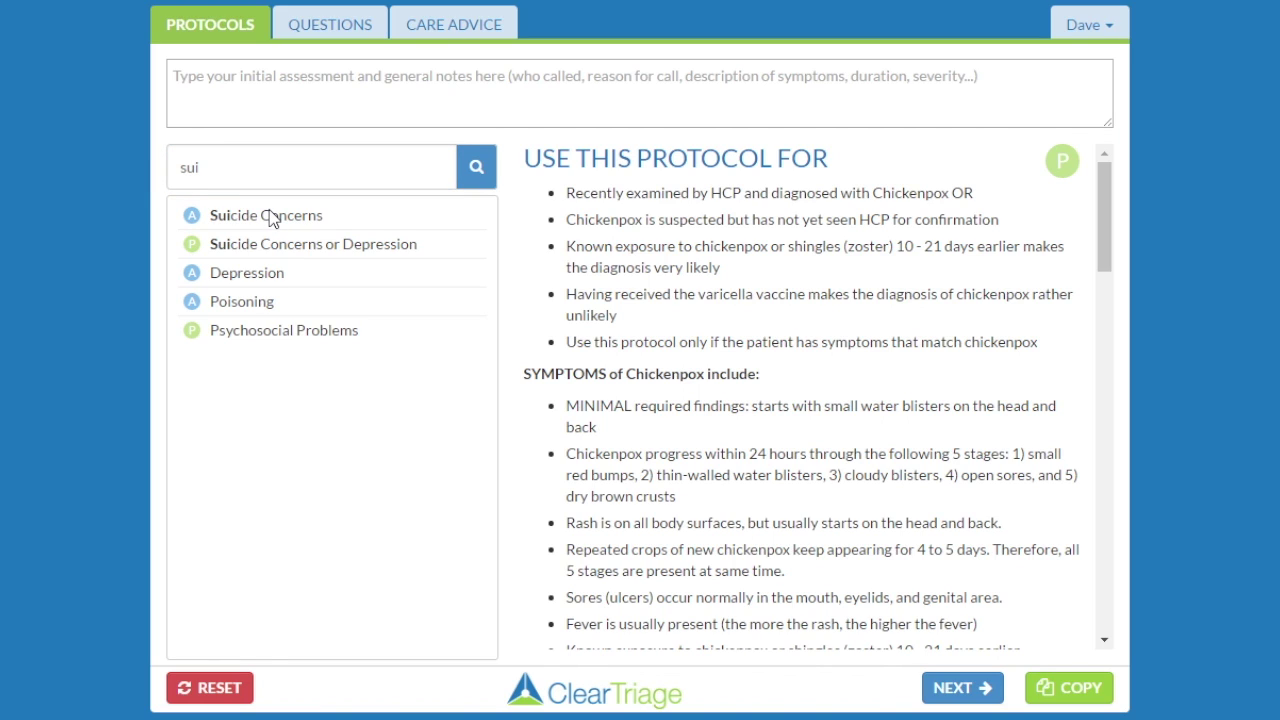
pyautogui.click(272, 219)
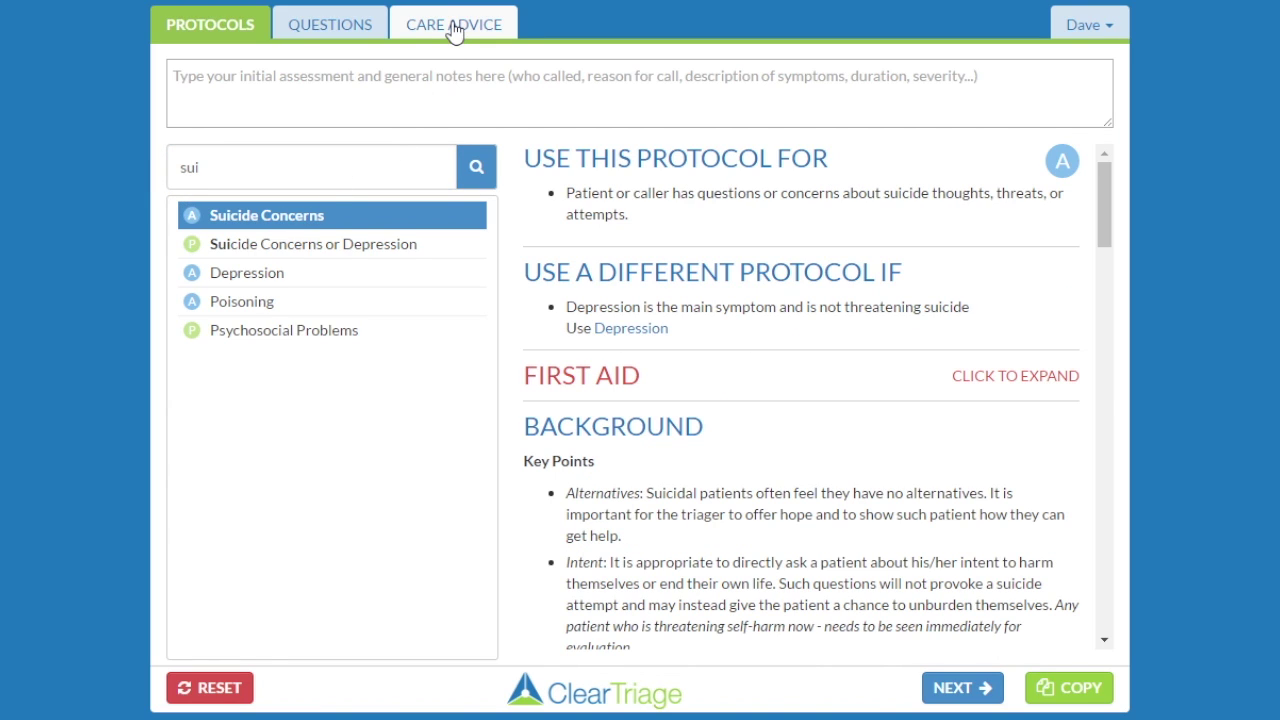
pyautogui.click(455, 28)
# Save a sticky note giving the Lis'n Crisis Hotline and its phone number.
pyautogui.click(1085, 27)
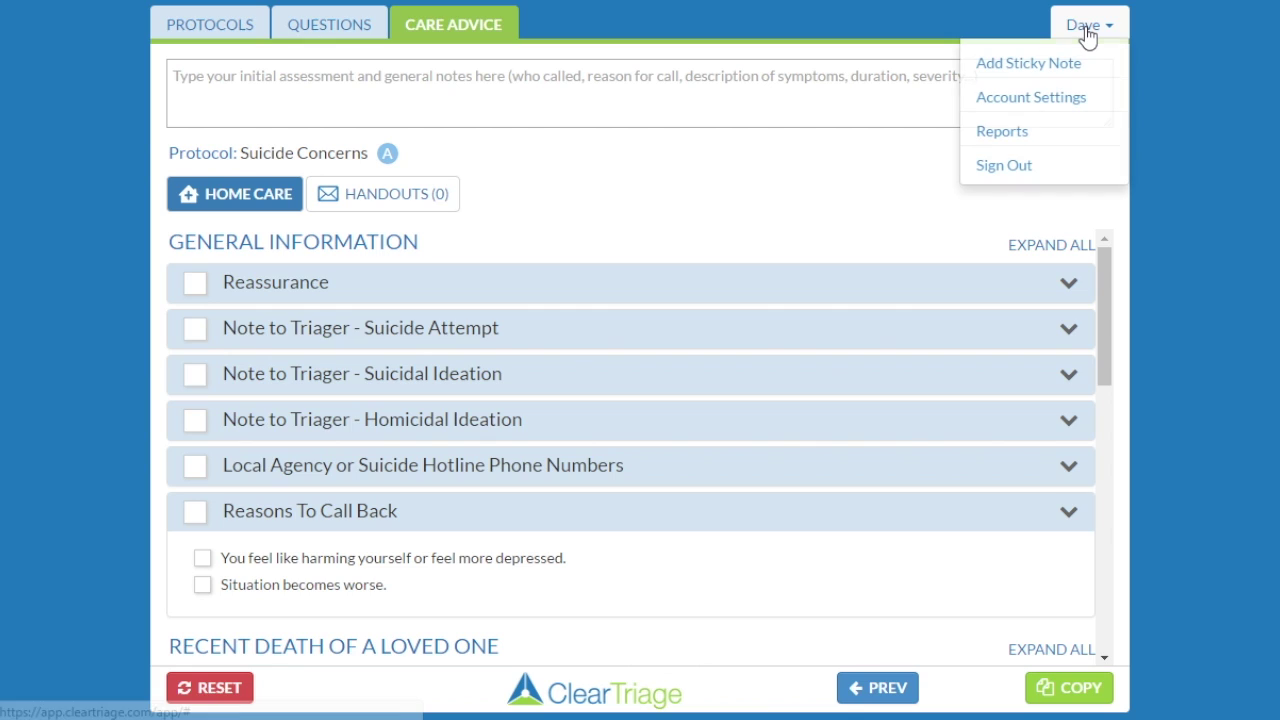
pyautogui.click(1065, 66)
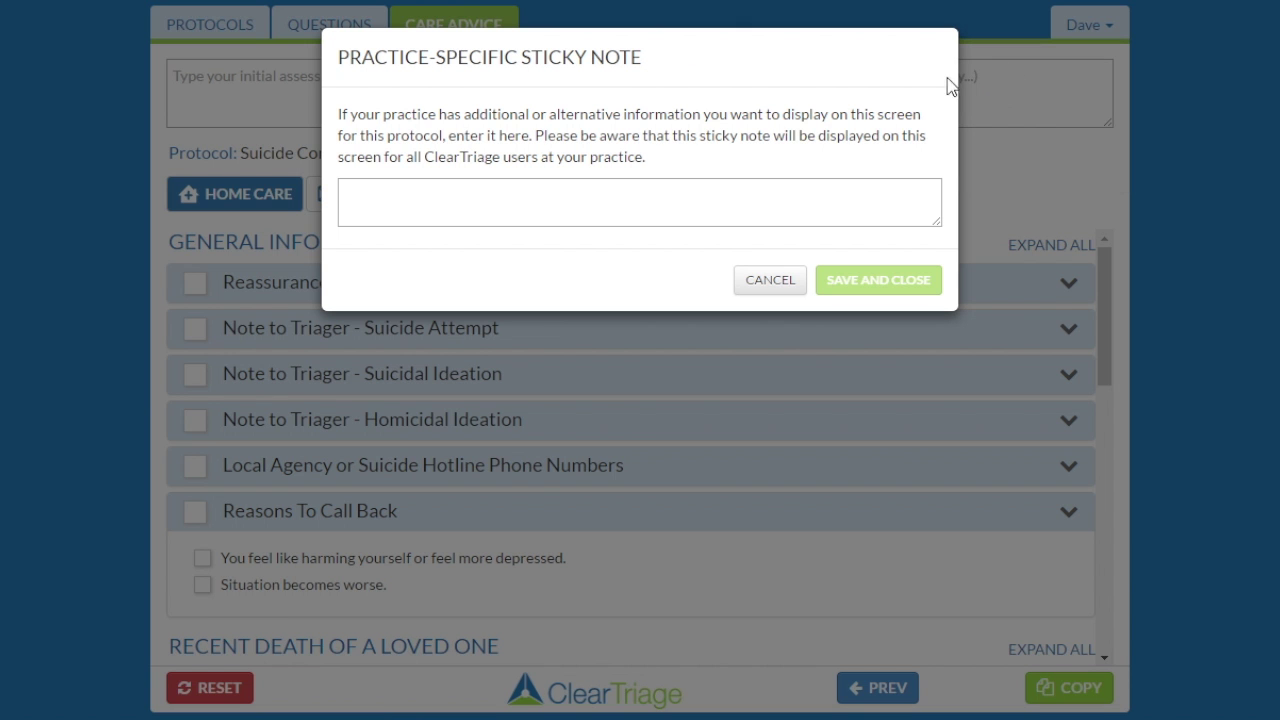
pyautogui.click(710, 196)
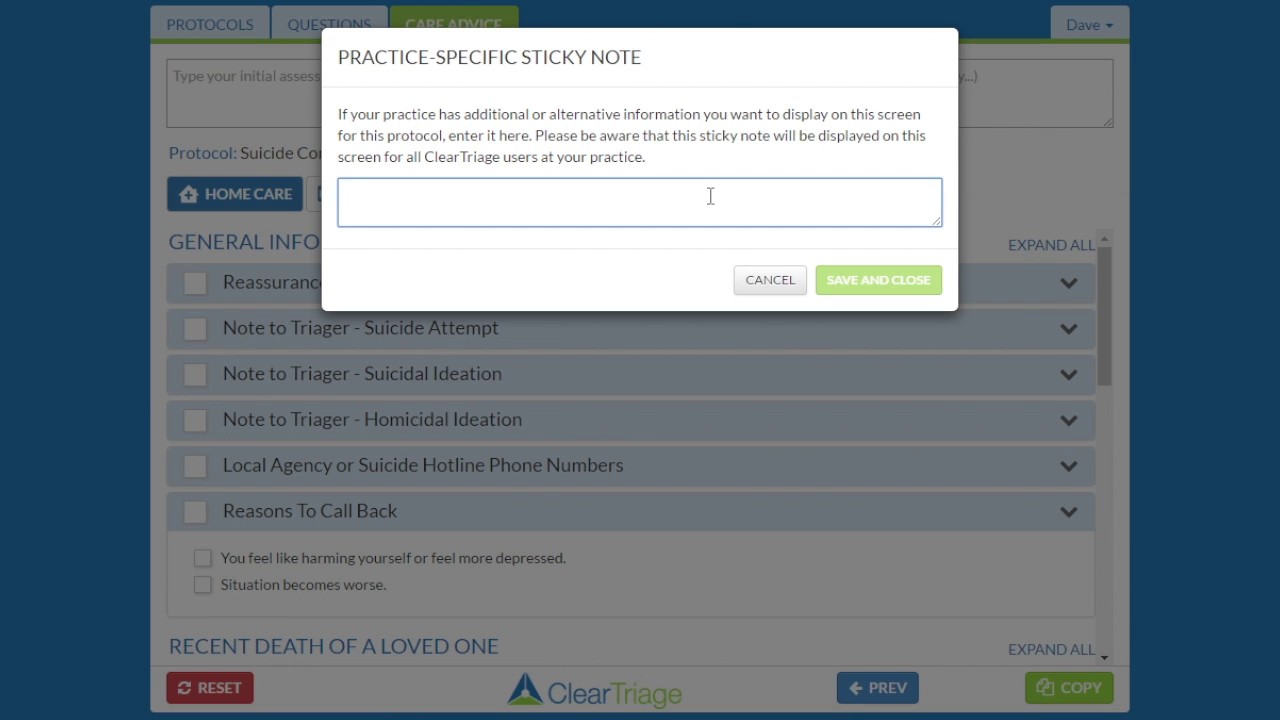
pyautogui.write('L')
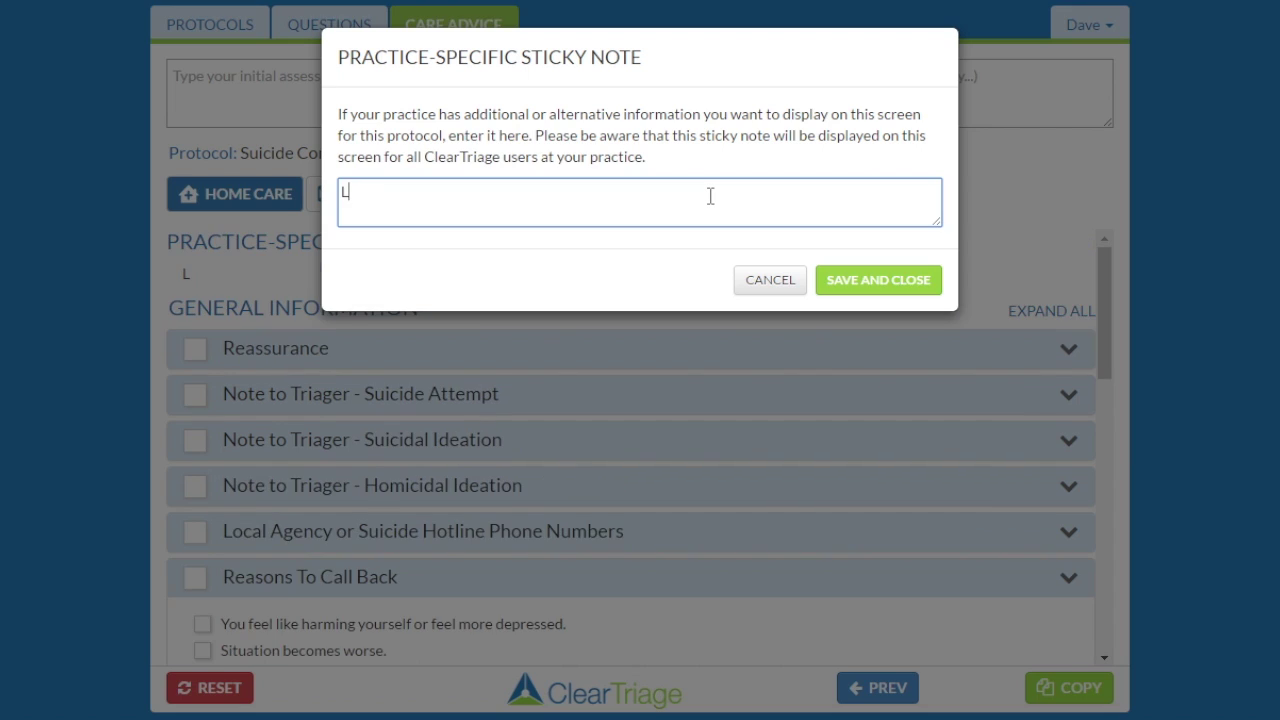
pyautogui.write("is'n Crisi")
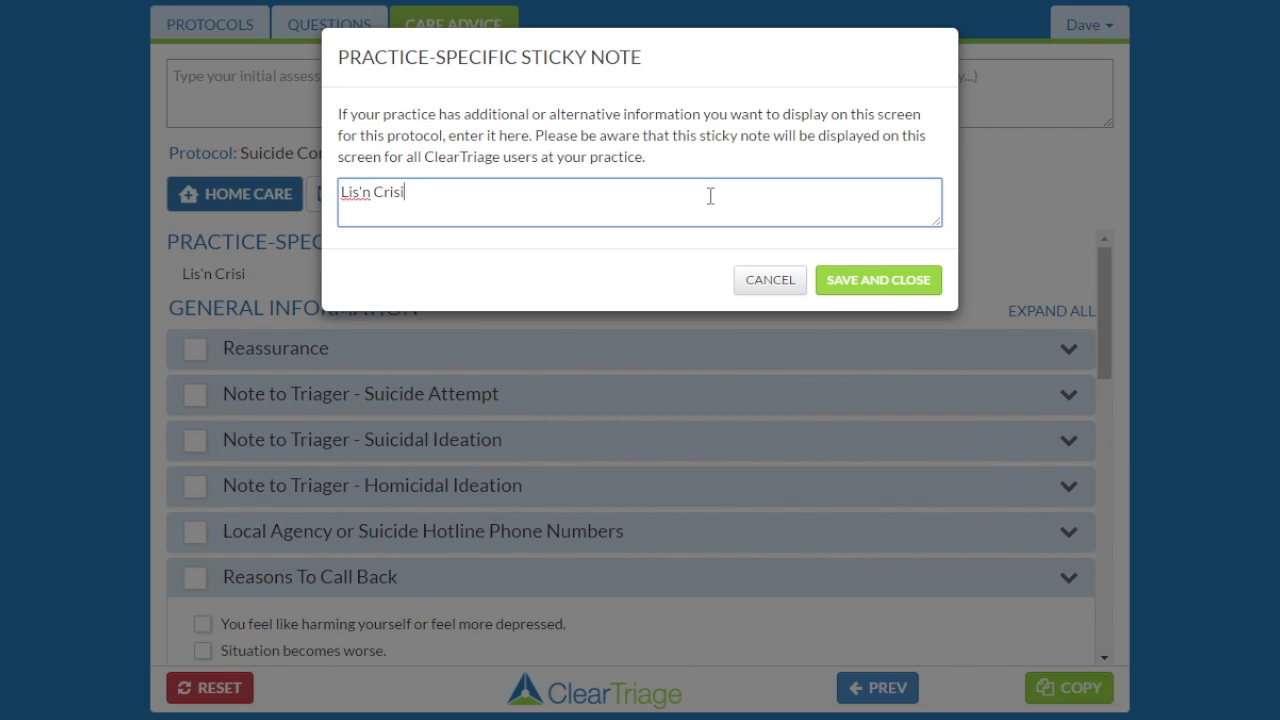
pyautogui.write('s Hotline: ')
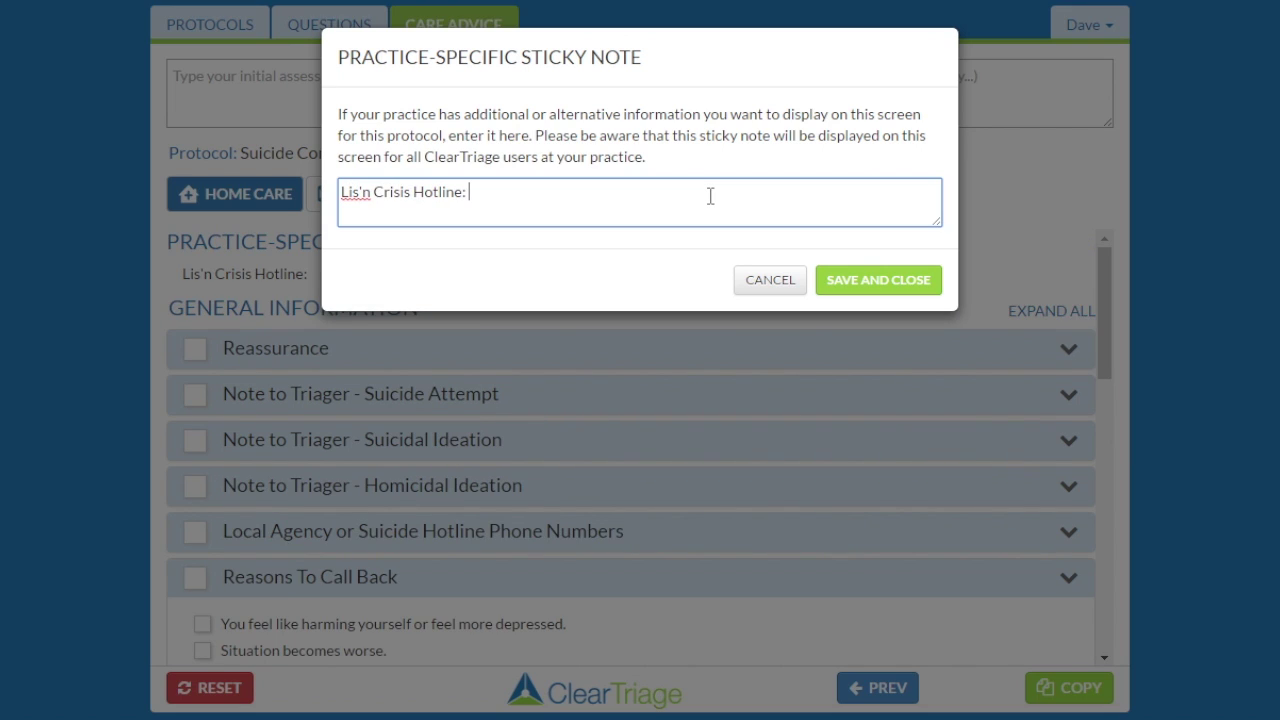
pyautogui.click(876, 280)
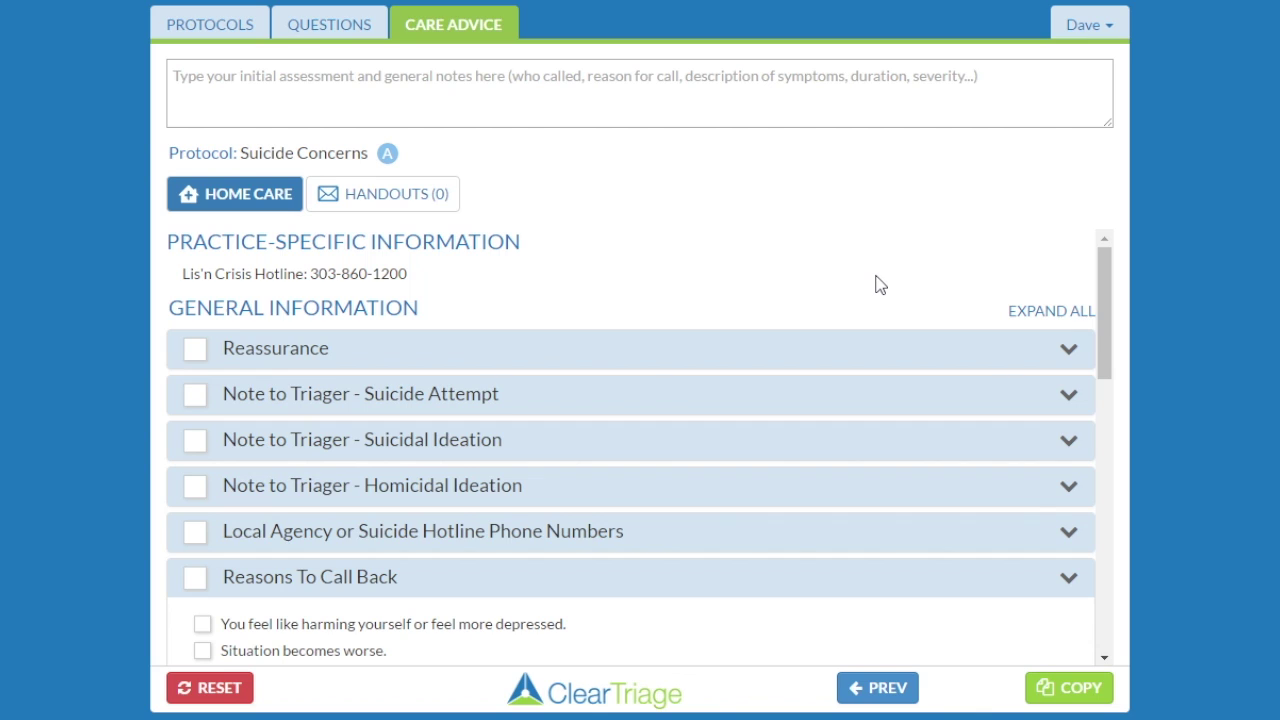
# Search 'ani' in the protocol list and reopen the adult Animal Bite protocol.
pyautogui.click(215, 33)
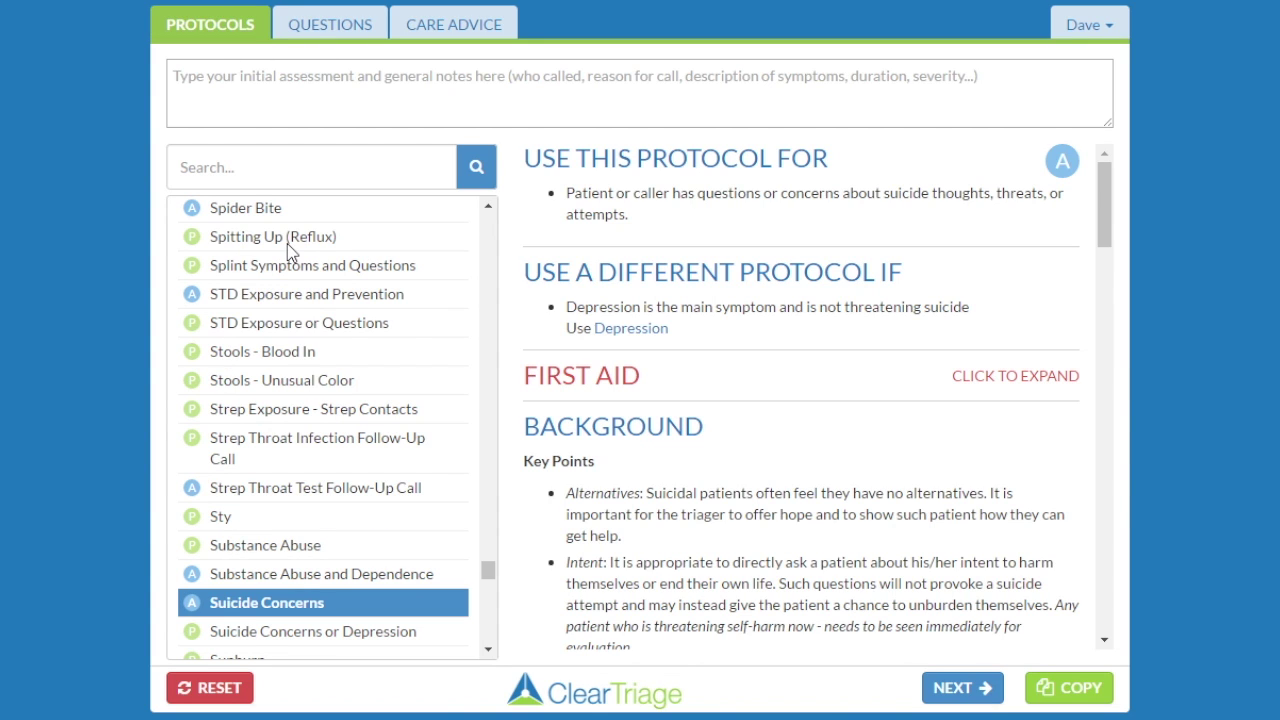
pyautogui.click(253, 171)
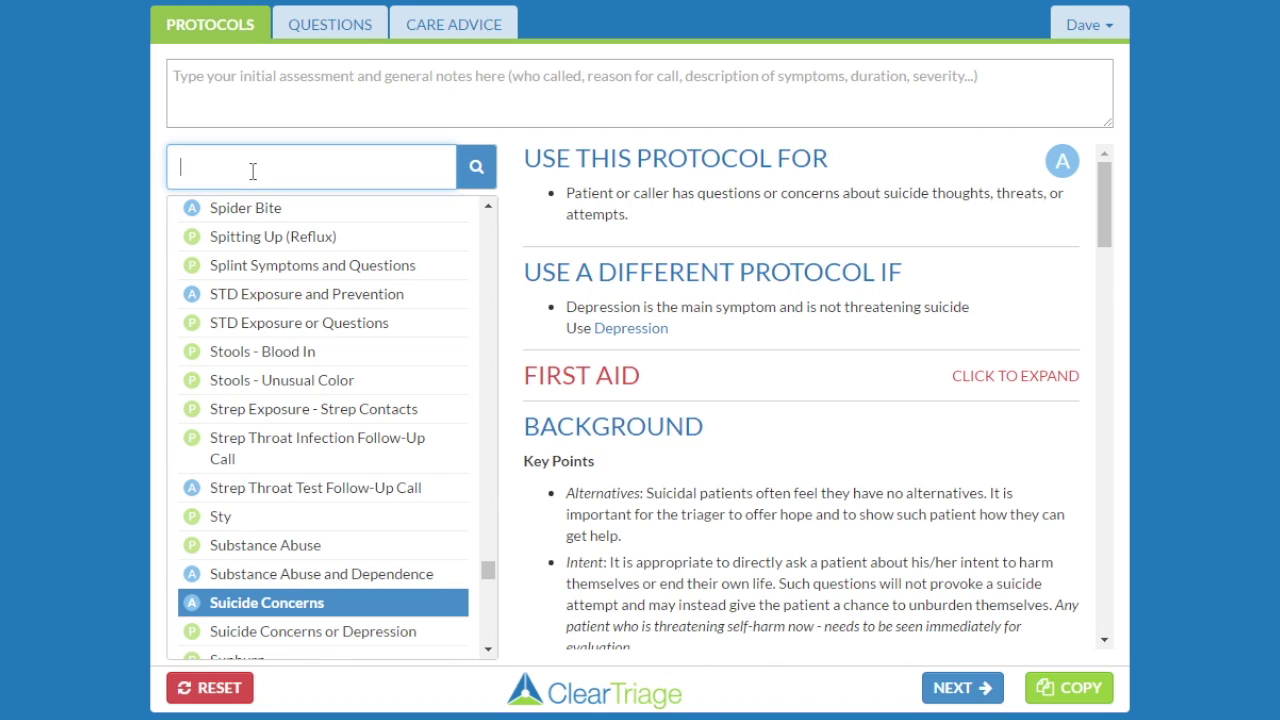
pyautogui.write('ani')
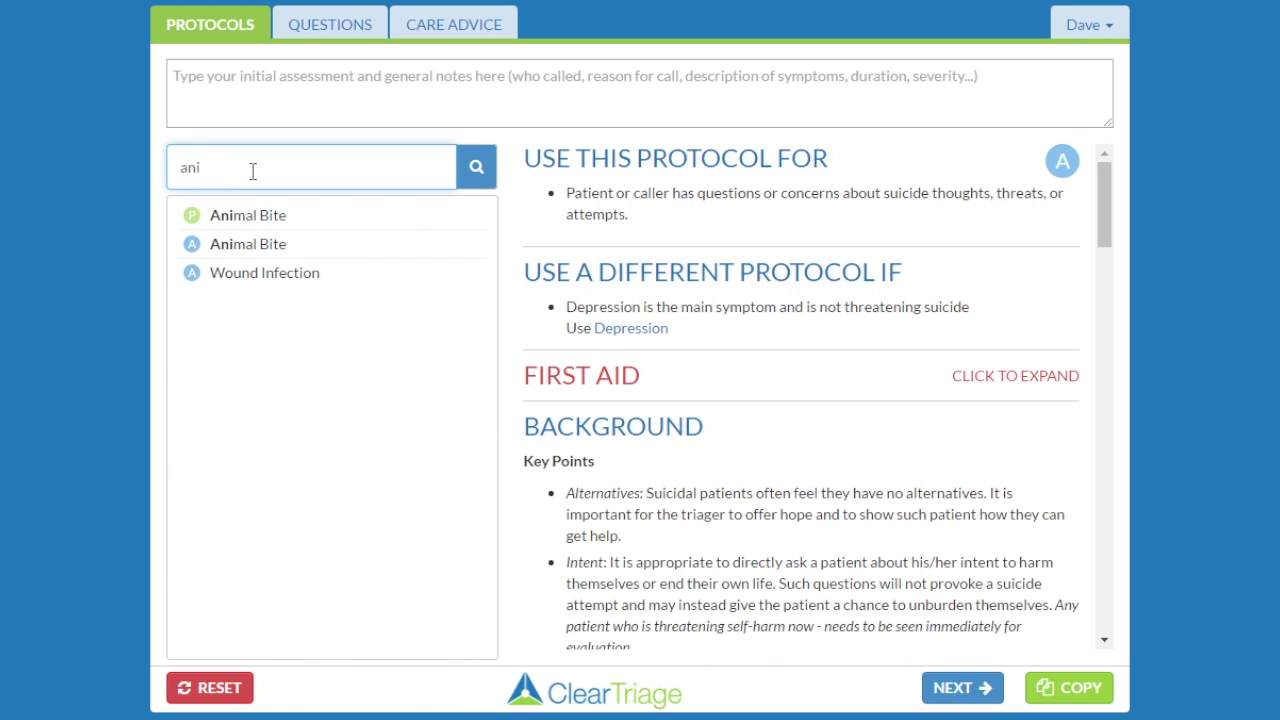
pyautogui.click(240, 253)
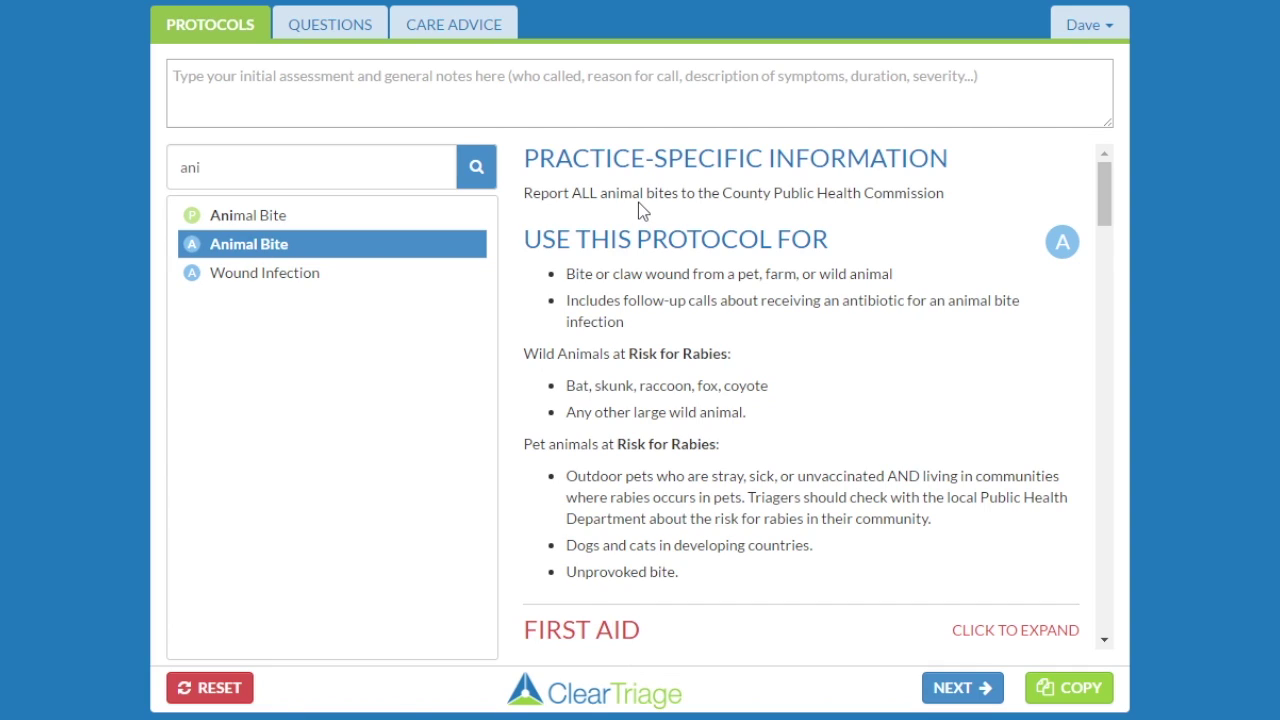
pyautogui.click(1086, 30)
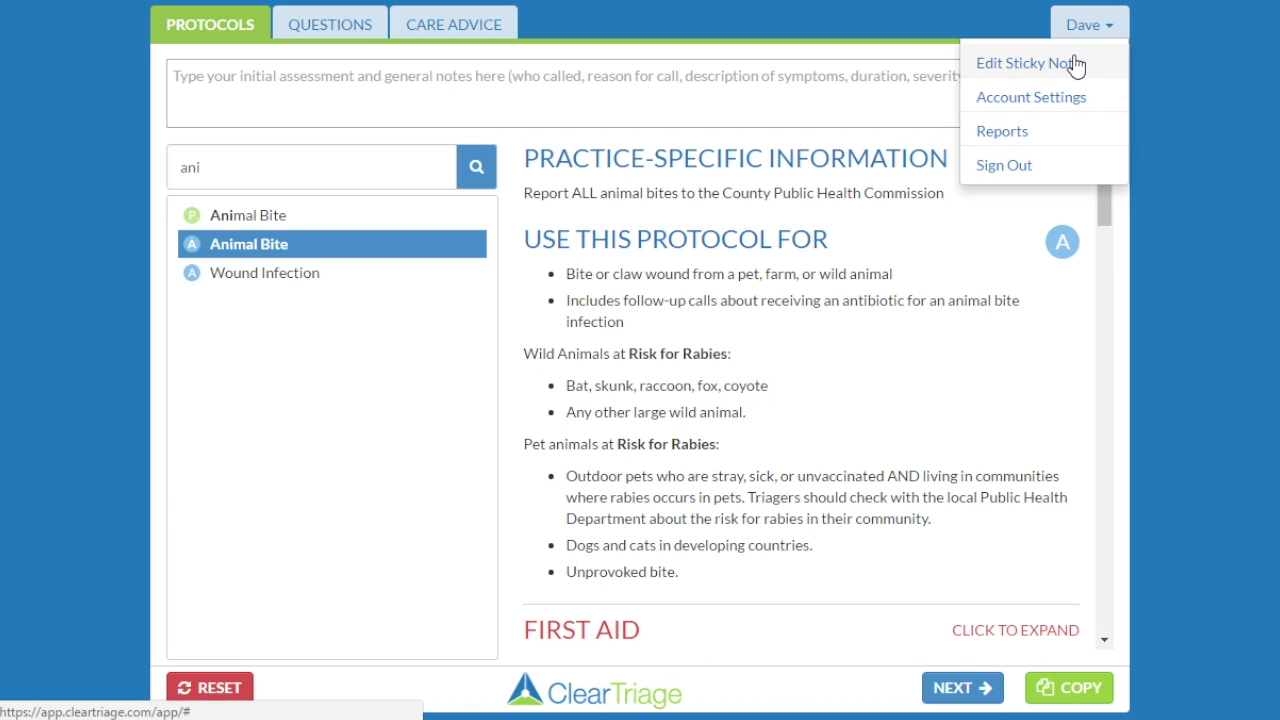
# Insert '(except rodent or rabbit bites)' after 'bites' in the Animal Bite note and save it.
pyautogui.click(1073, 60)
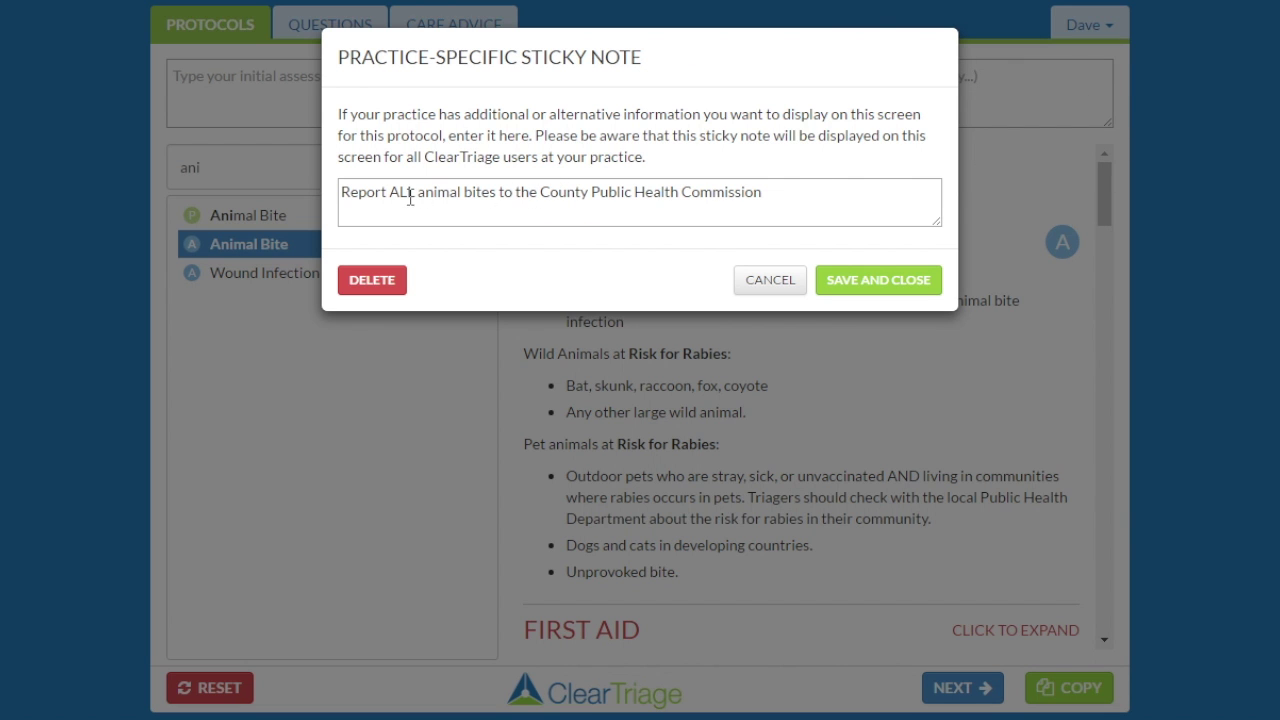
pyautogui.click(500, 192)
pyautogui.write('except ')
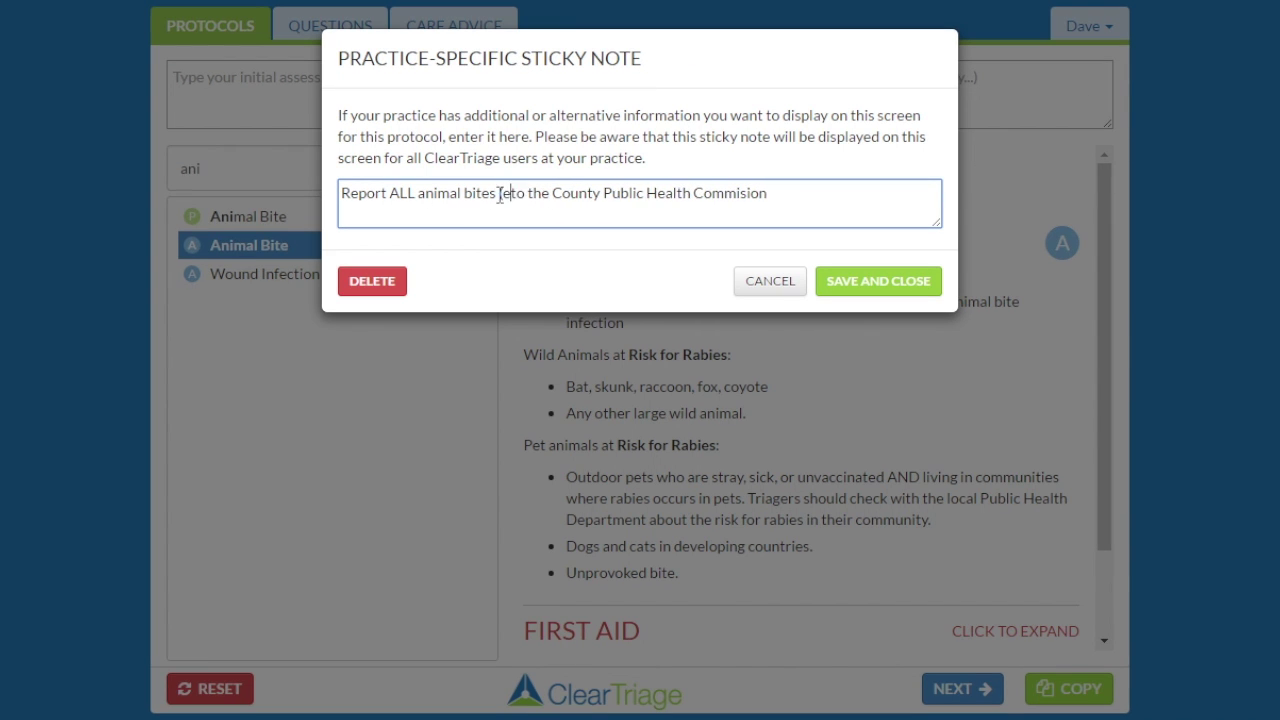
pyautogui.write('rodent or rabb')
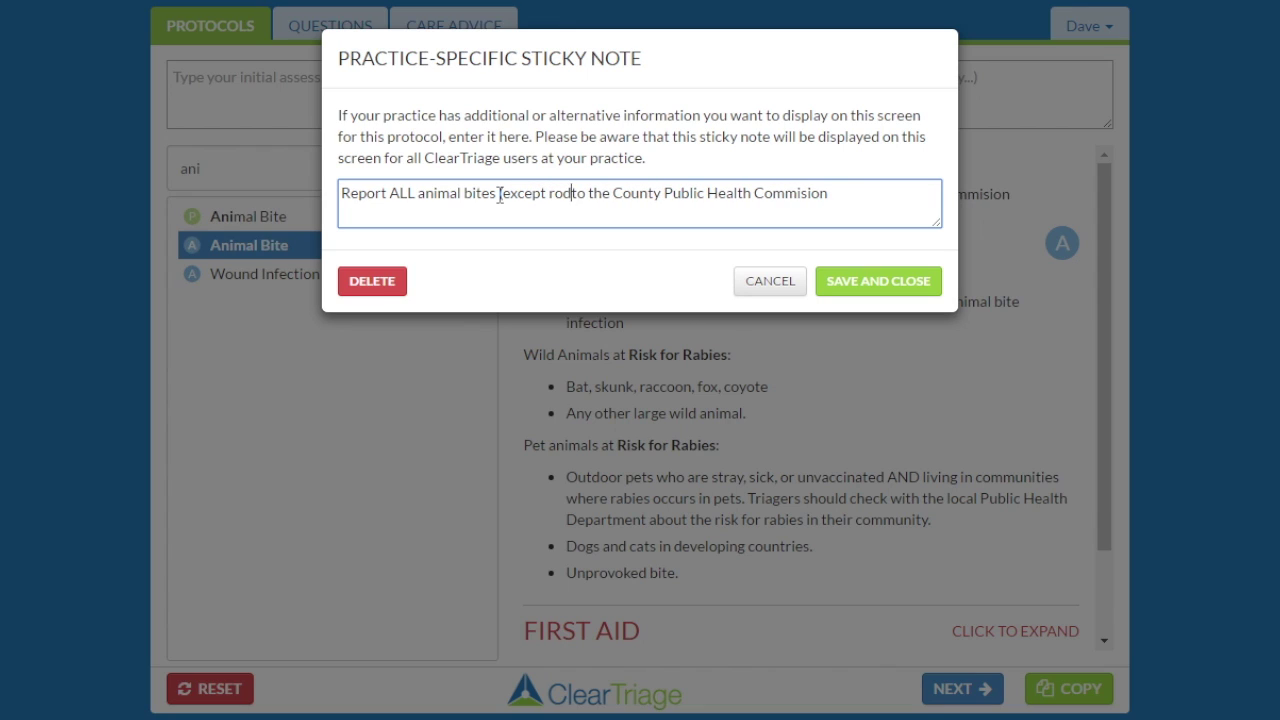
pyautogui.write('it bites)')
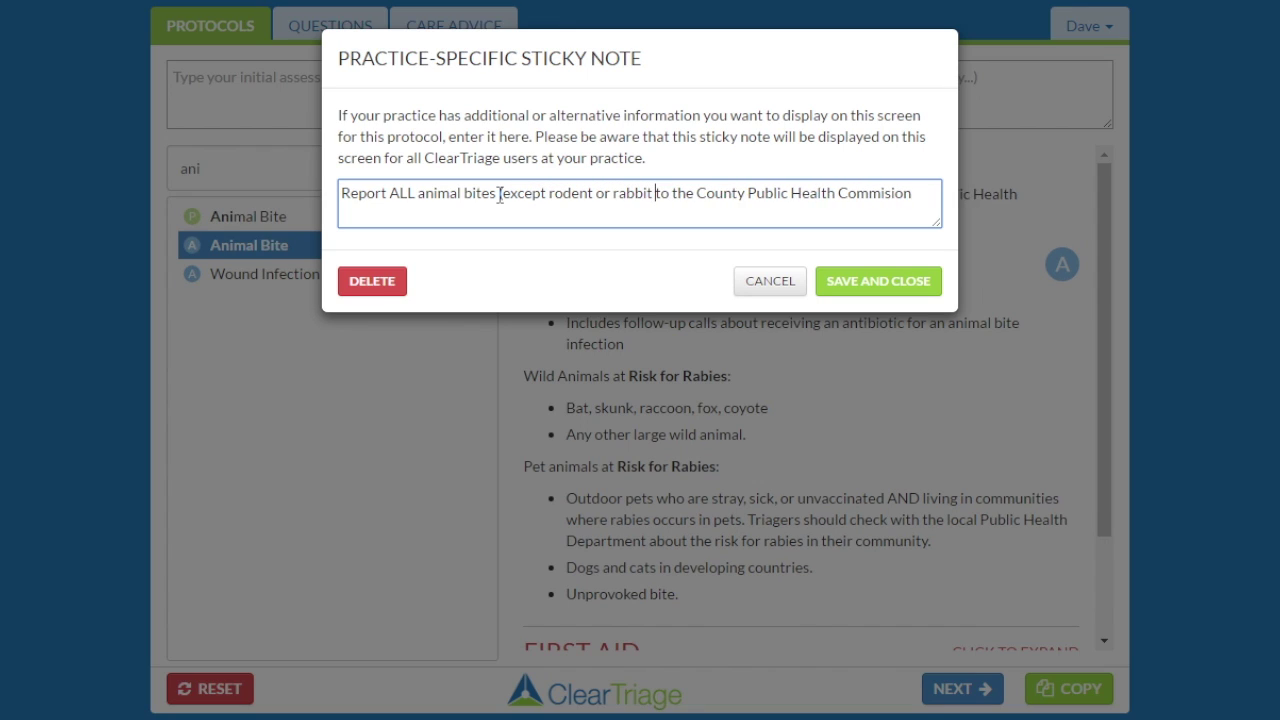
pyautogui.click(845, 300)
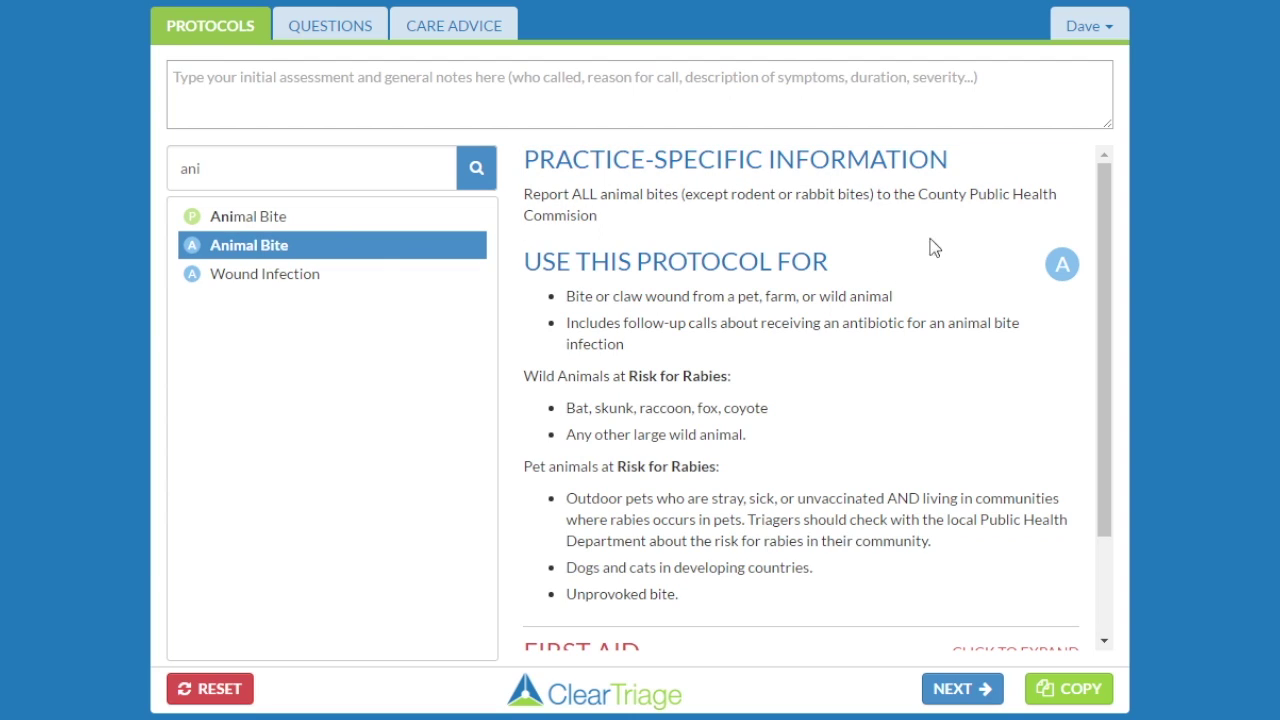
pyautogui.click(1084, 28)
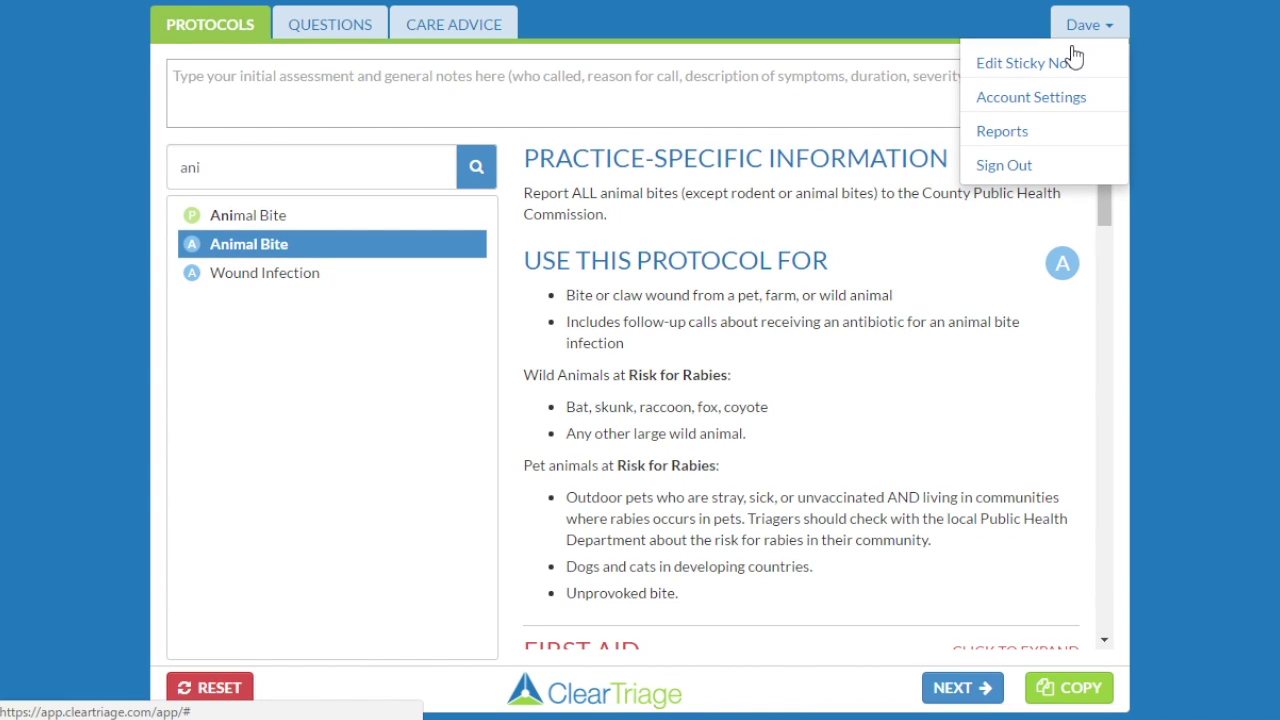
# Delete the Animal Bite sticky note and confirm the deletion.
pyautogui.click(1068, 62)
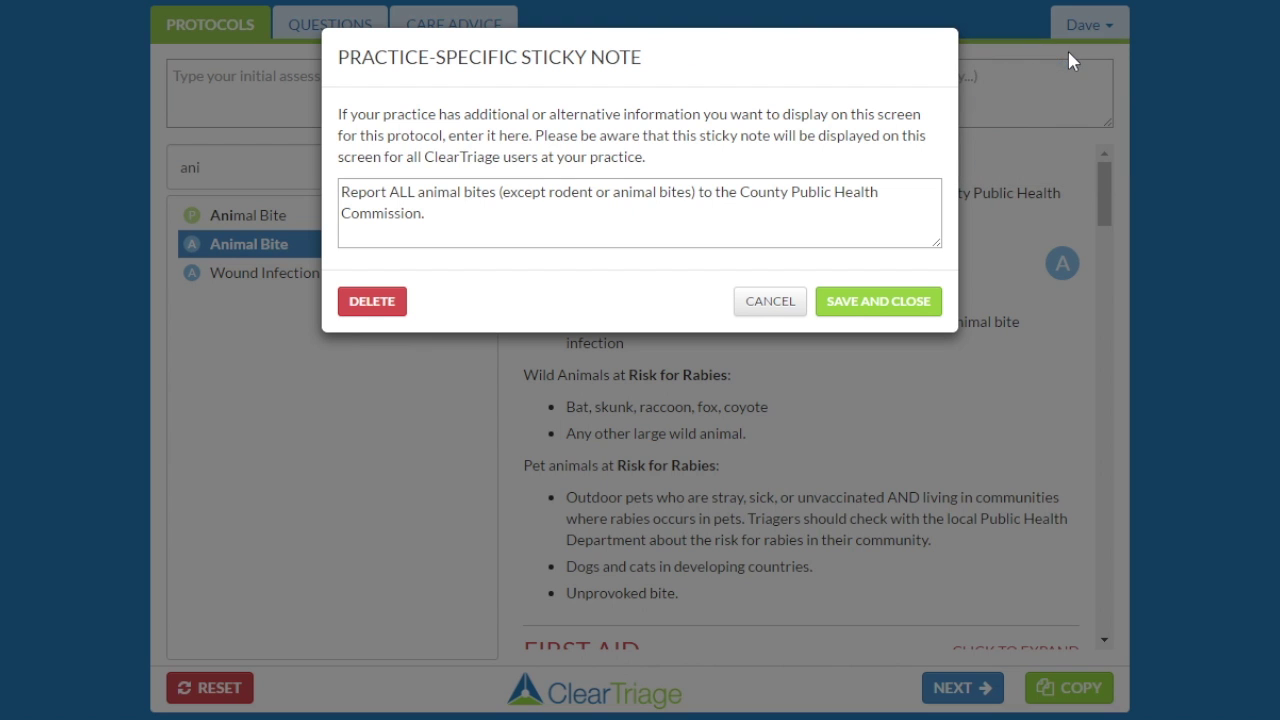
pyautogui.click(373, 302)
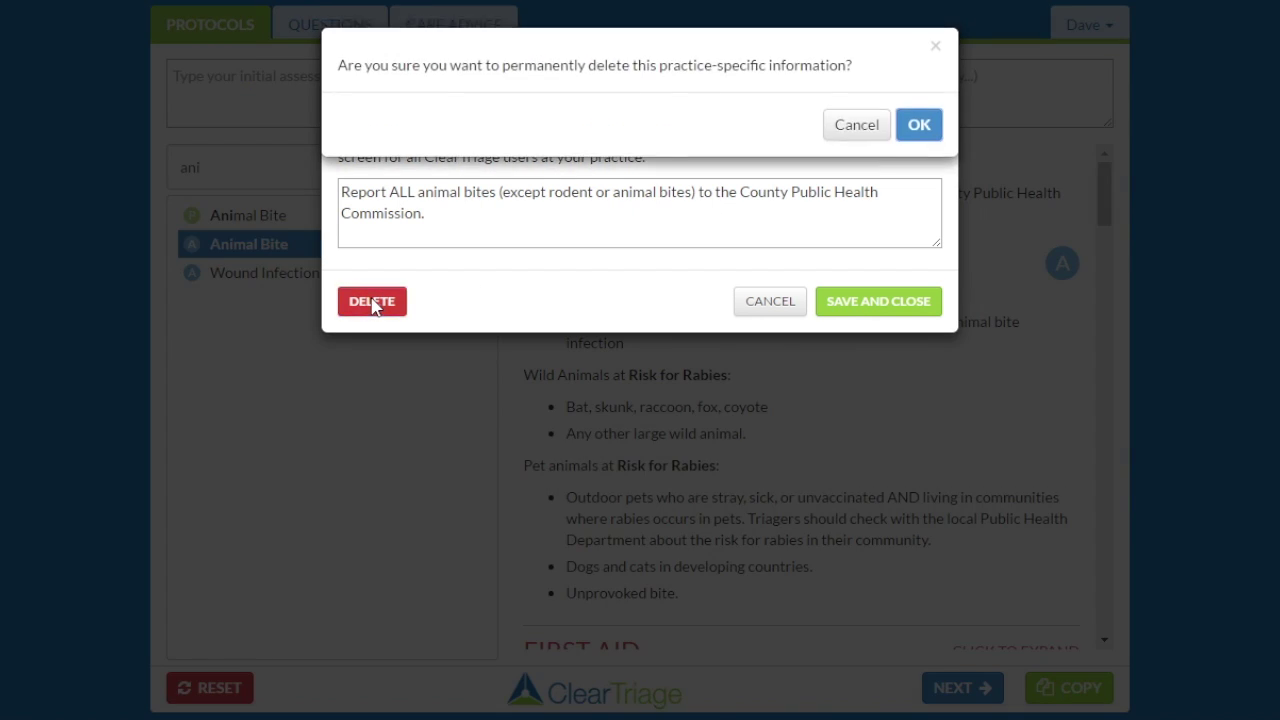
pyautogui.click(914, 126)
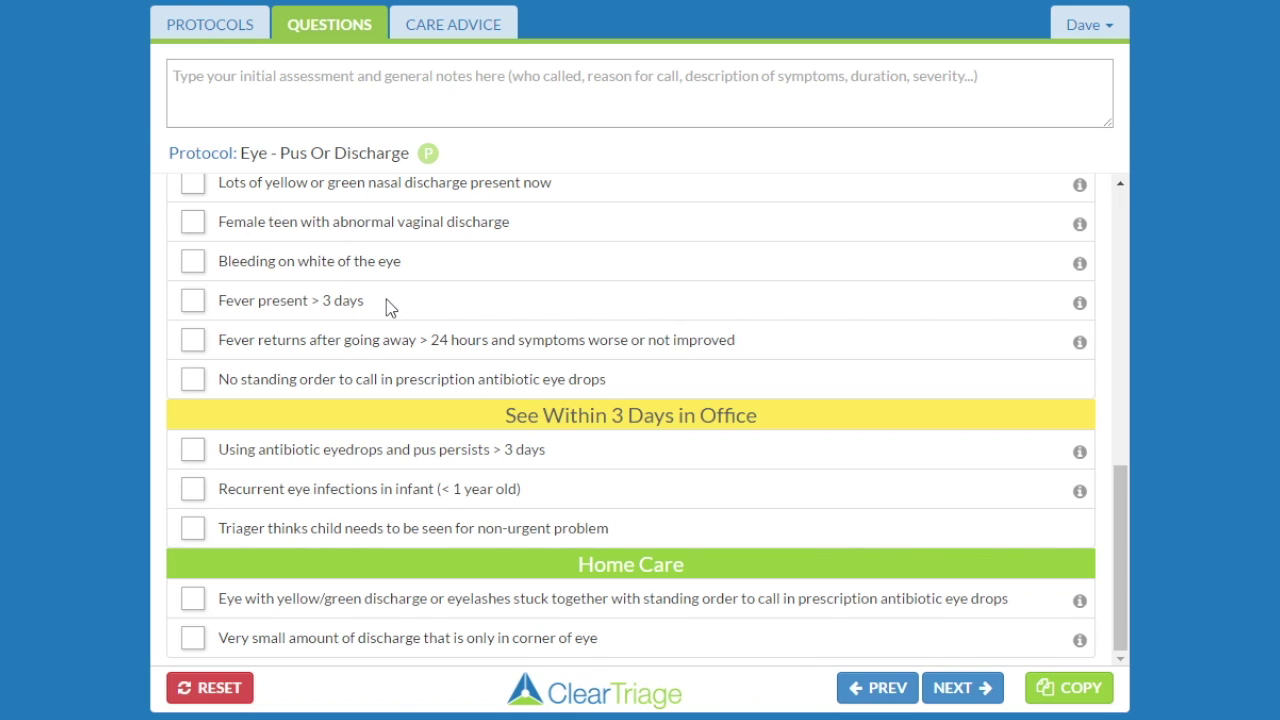
# Show the Eye - Pus Or Discharge care advice with its Bacterial Eye Infection Treatment topics.
pyautogui.click(443, 37)
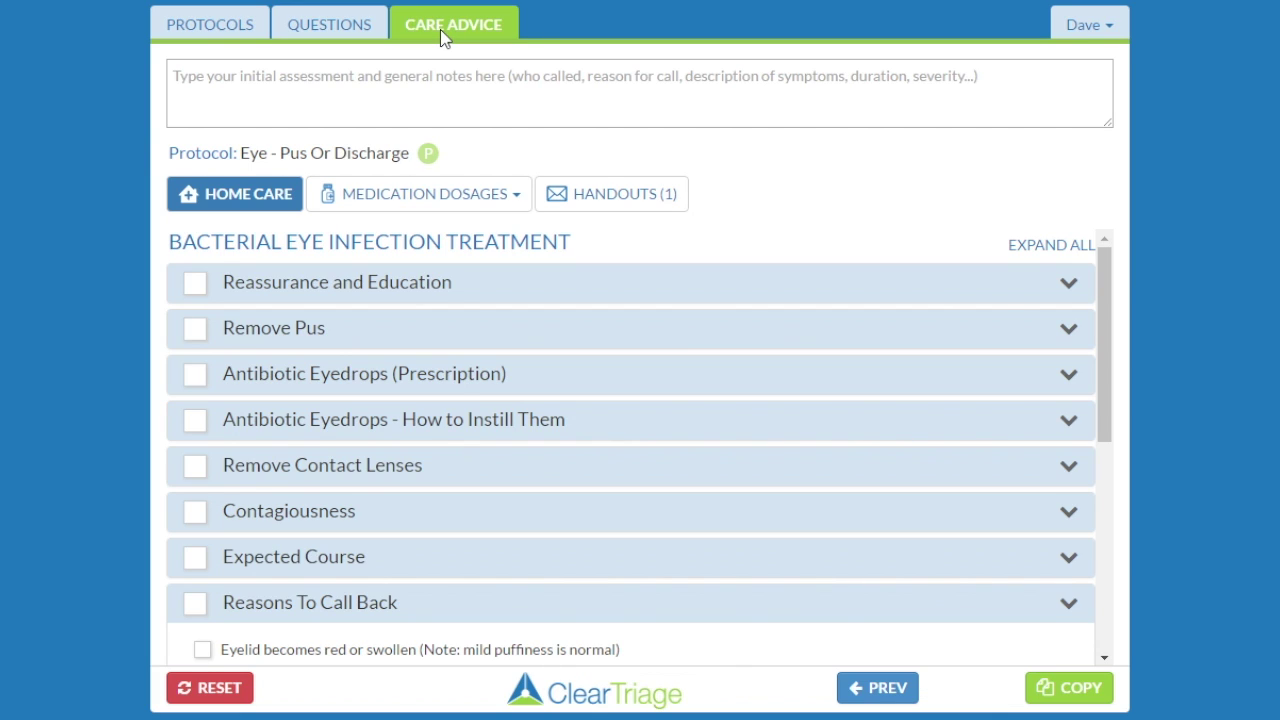